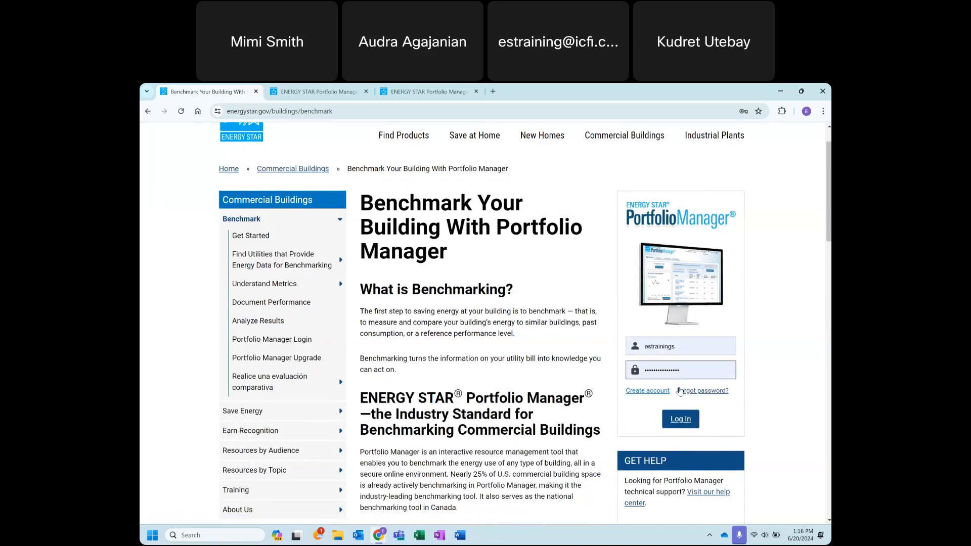
- Log in to Portfolio Manager and filter the dashboard to the WWTP property group
click(681, 426)
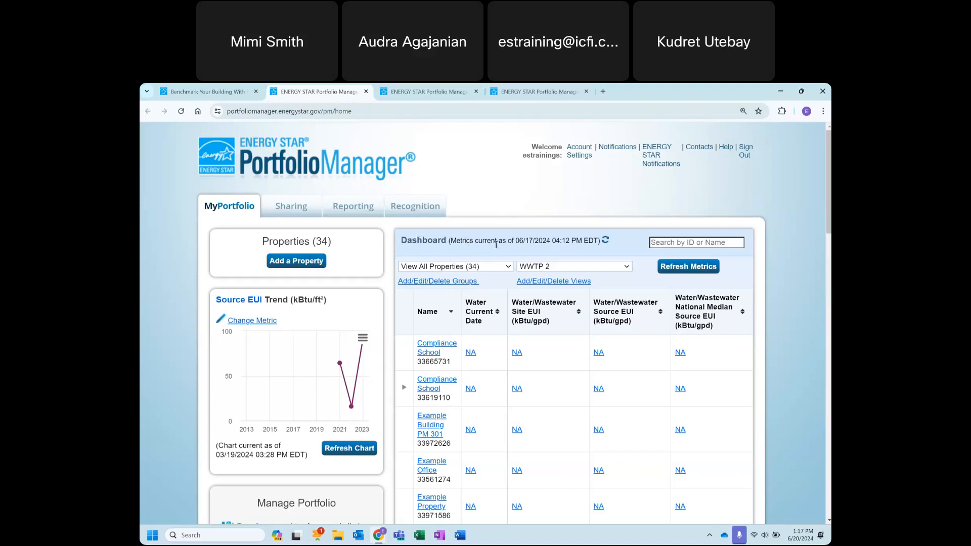
click(508, 268)
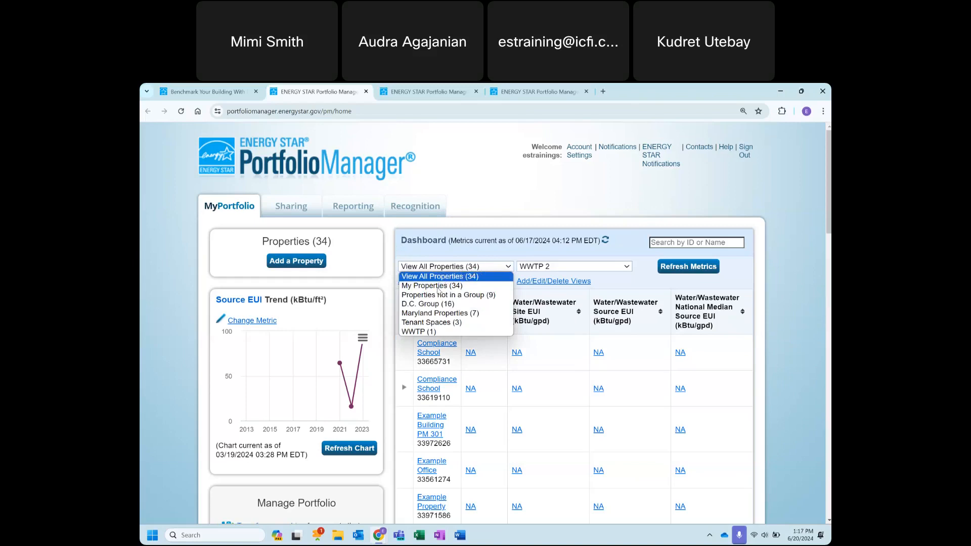
click(425, 332)
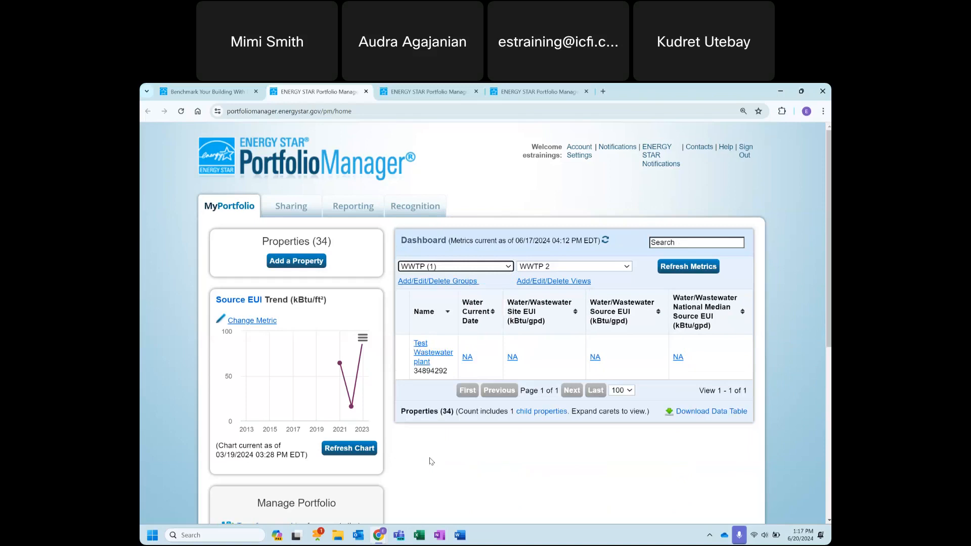
- Start a new portfolio view named WWTP 3 with the Current Energy Year timeframe
scroll(431, 461, down, 1)
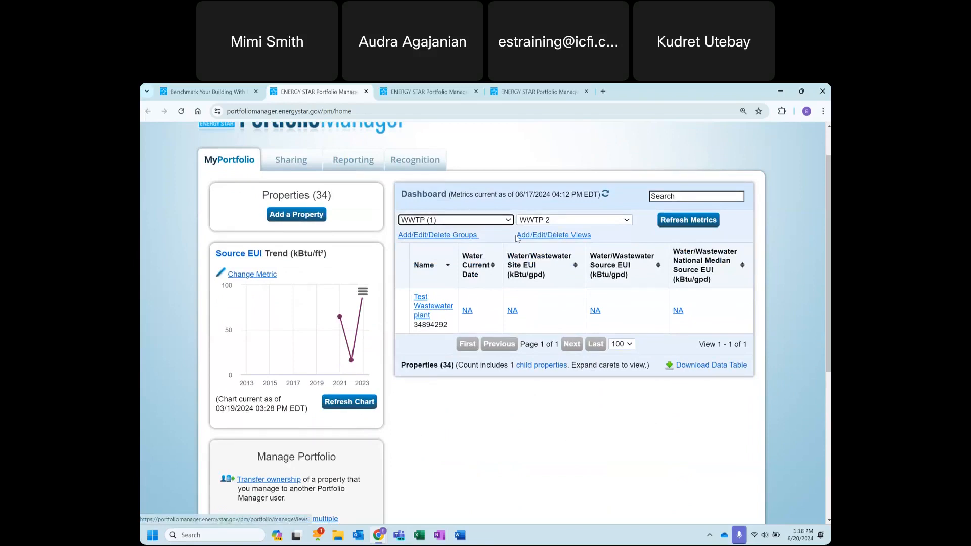
click(537, 240)
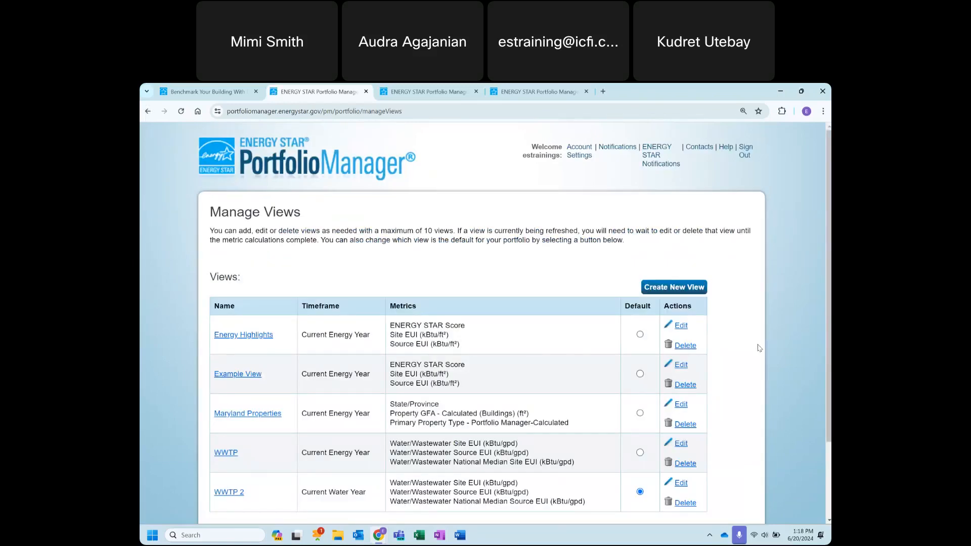
scroll(830, 245, down, 1)
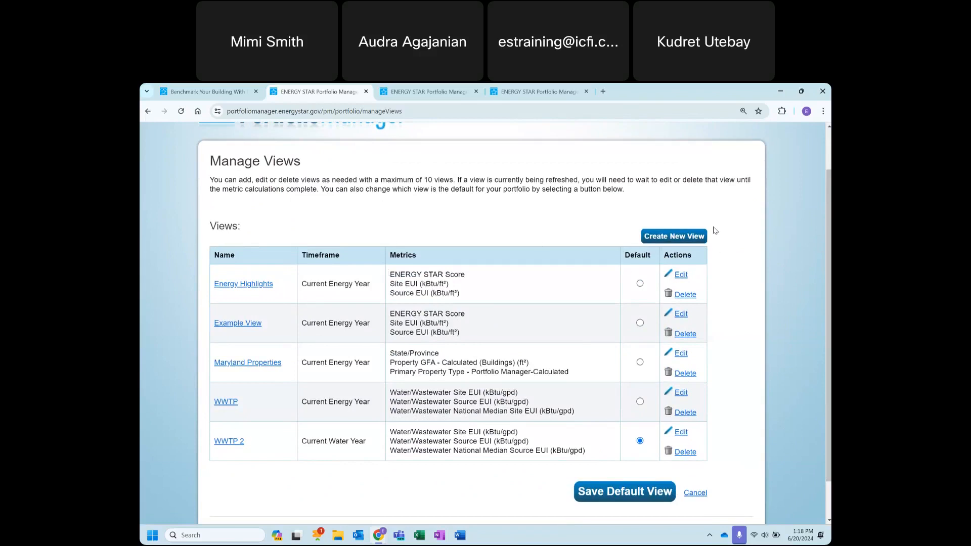
click(653, 238)
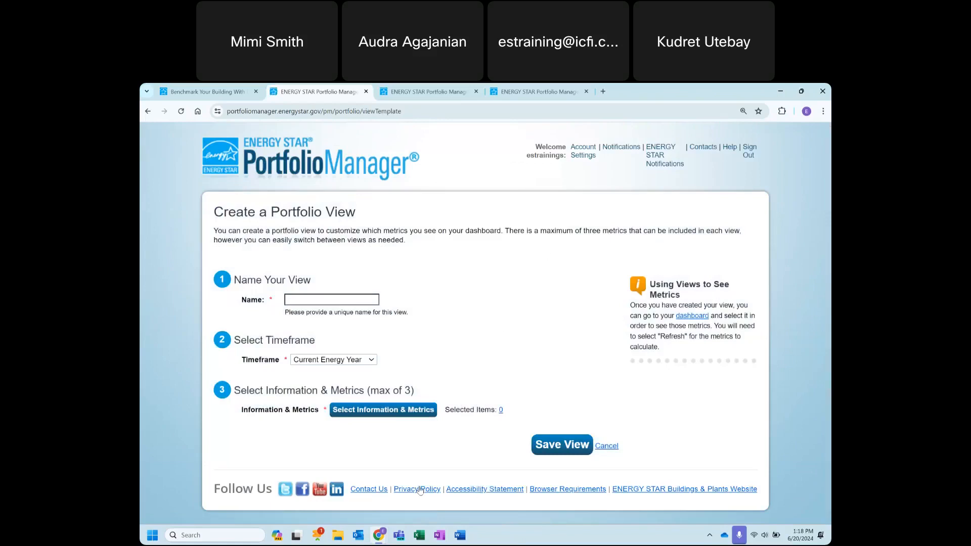
click(299, 302)
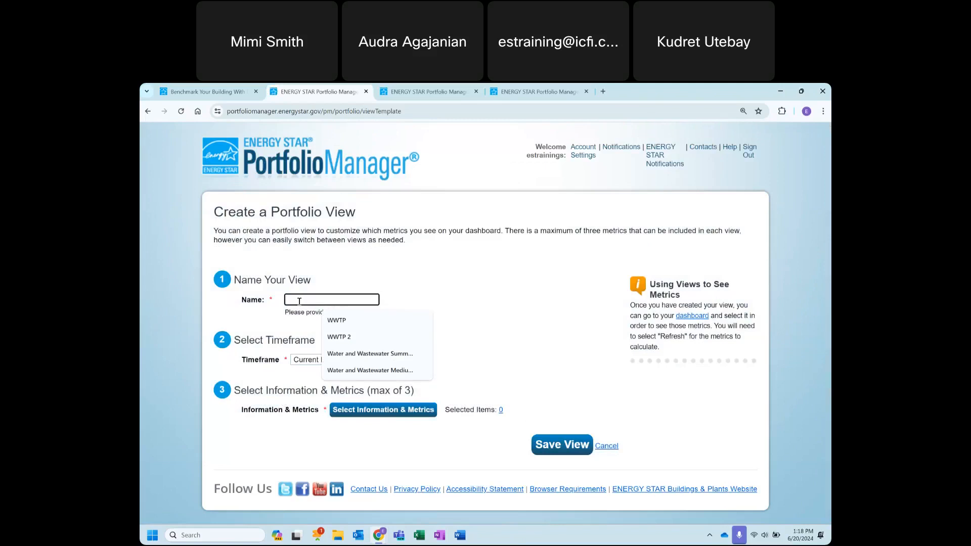
text(WWTP)
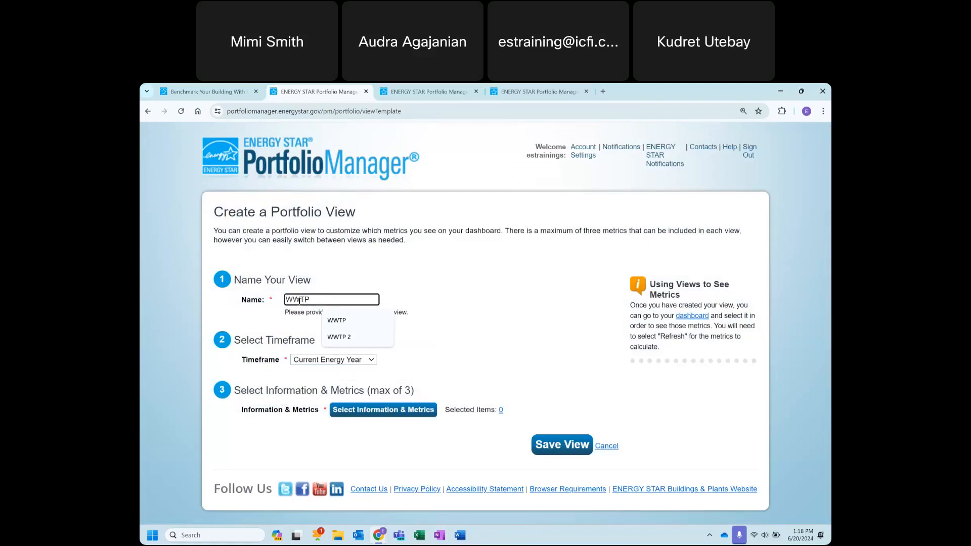
text( 3)
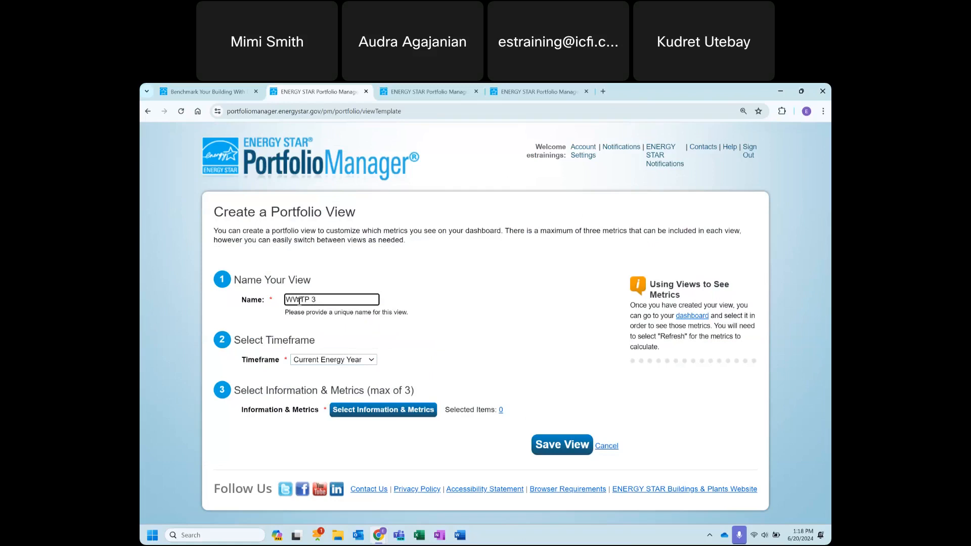
click(373, 362)
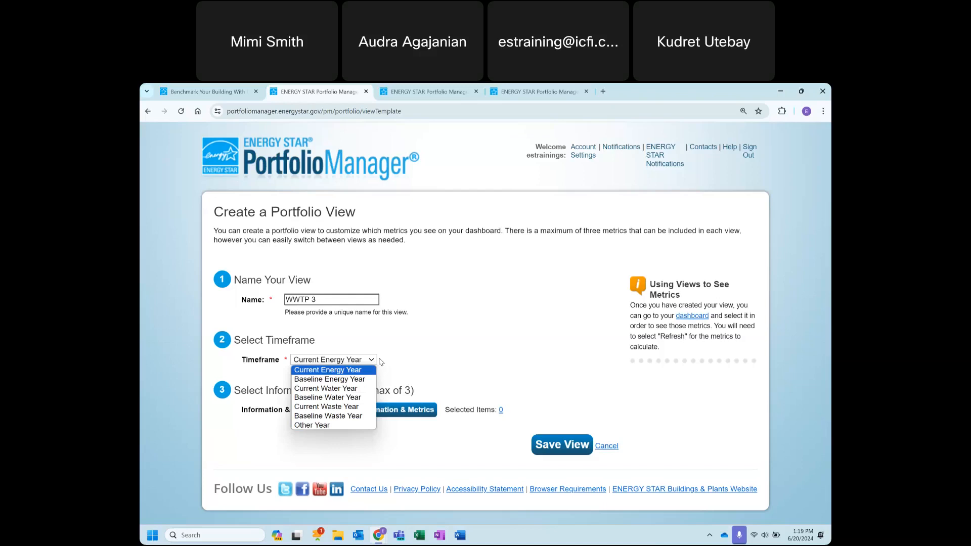
click(331, 371)
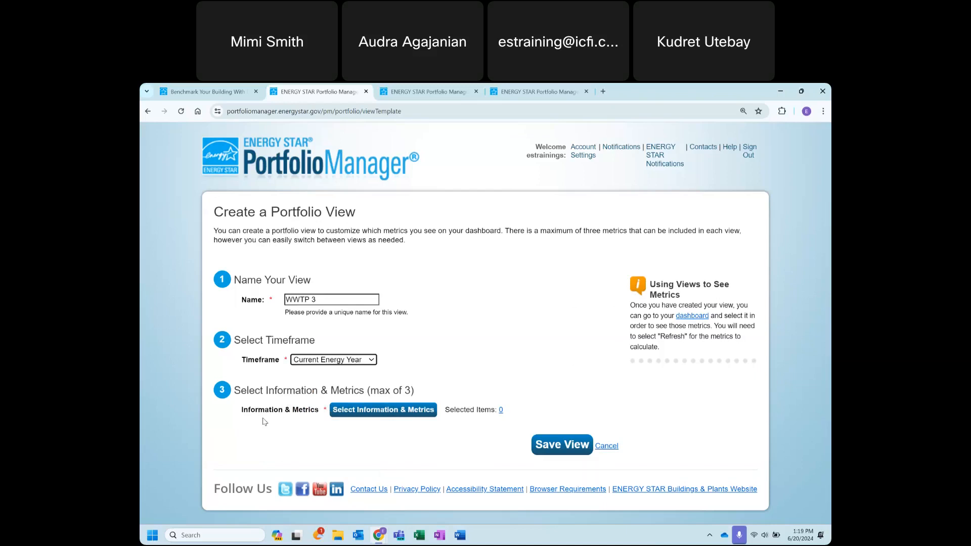
- Add the Water/Wastewater Site EUI, Source EUI and National Median Source EUI energy performance metrics to the view and save it
click(349, 415)
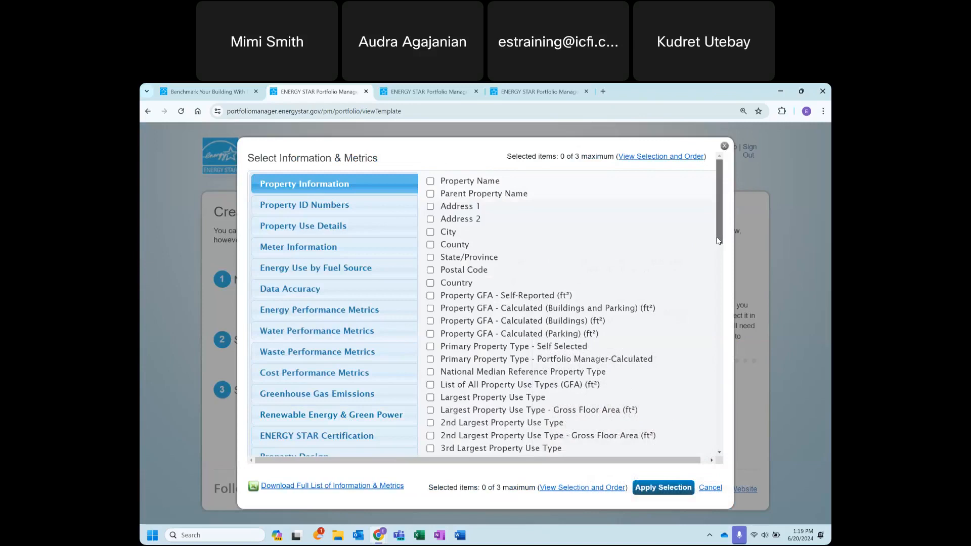
drag(718, 240, 723, 274)
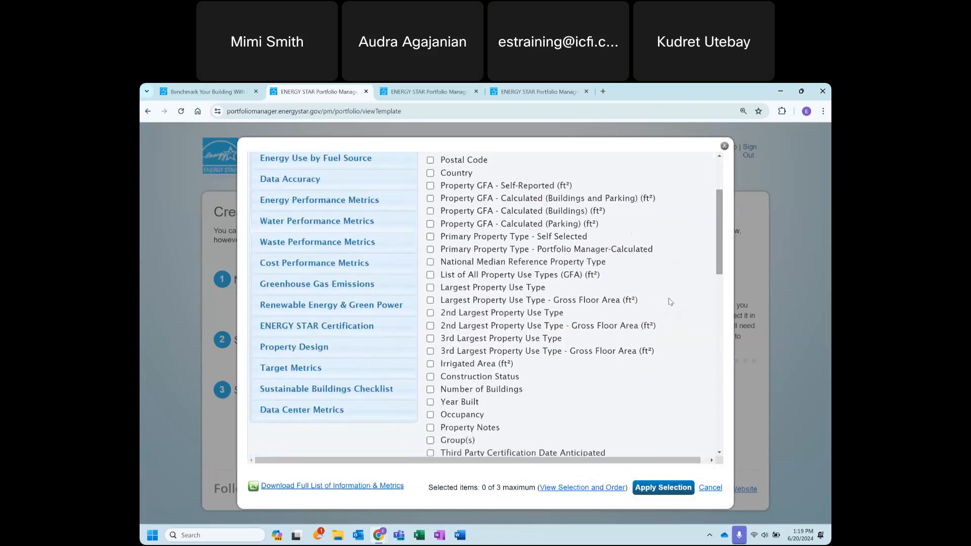
click(340, 202)
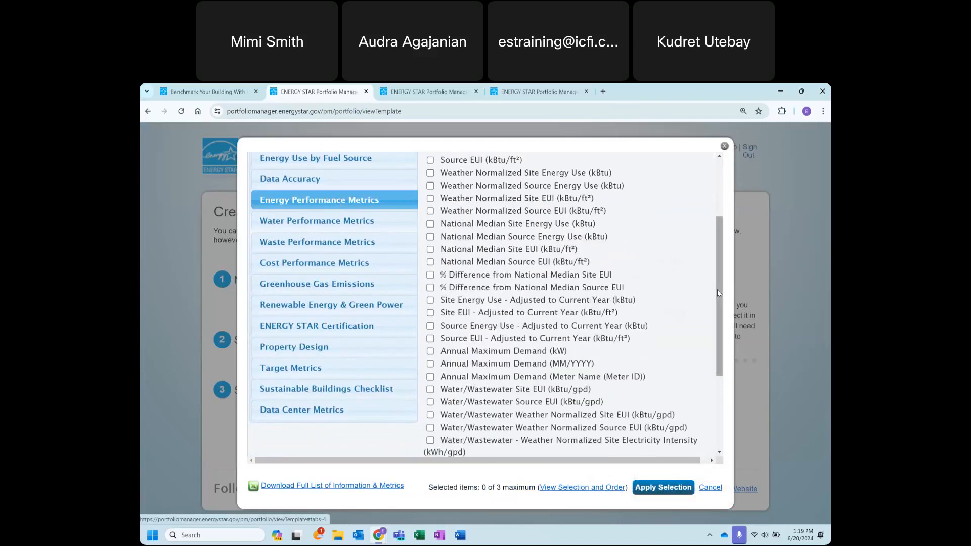
drag(718, 294, 717, 311)
scroll(715, 343, down, 3)
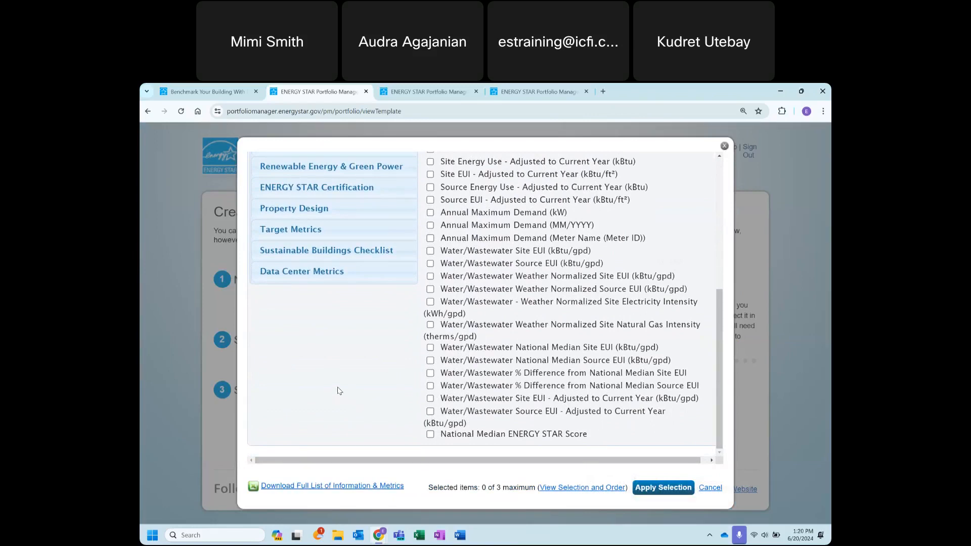
click(430, 251)
click(430, 263)
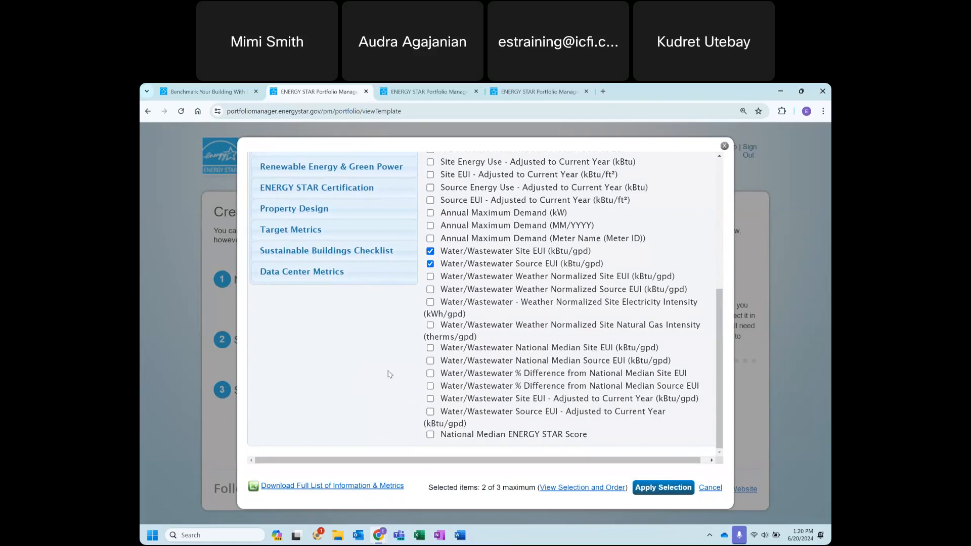
click(430, 361)
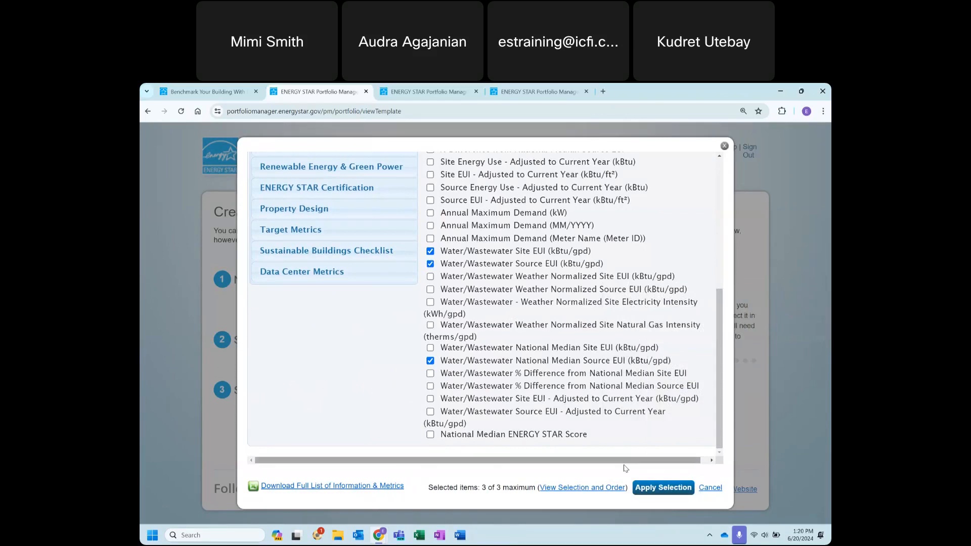
click(650, 488)
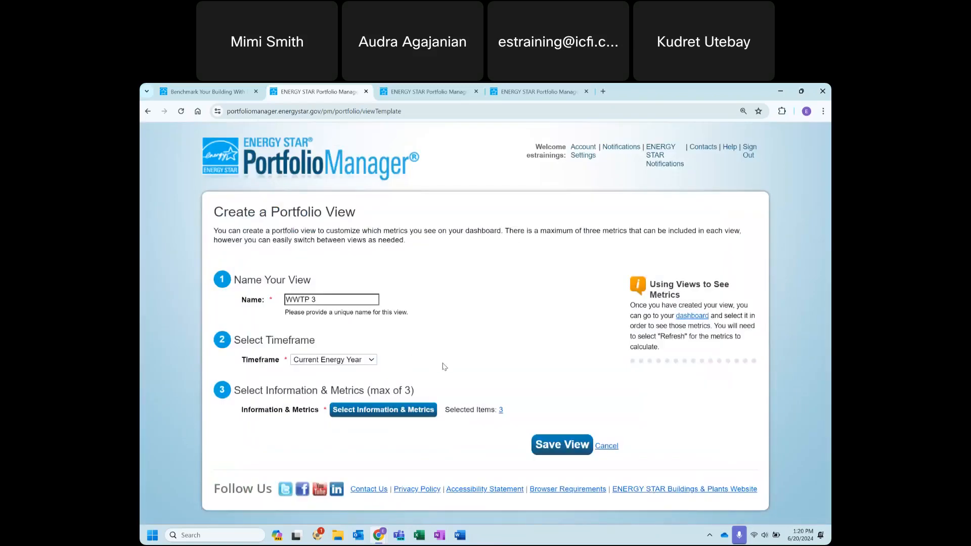
click(566, 451)
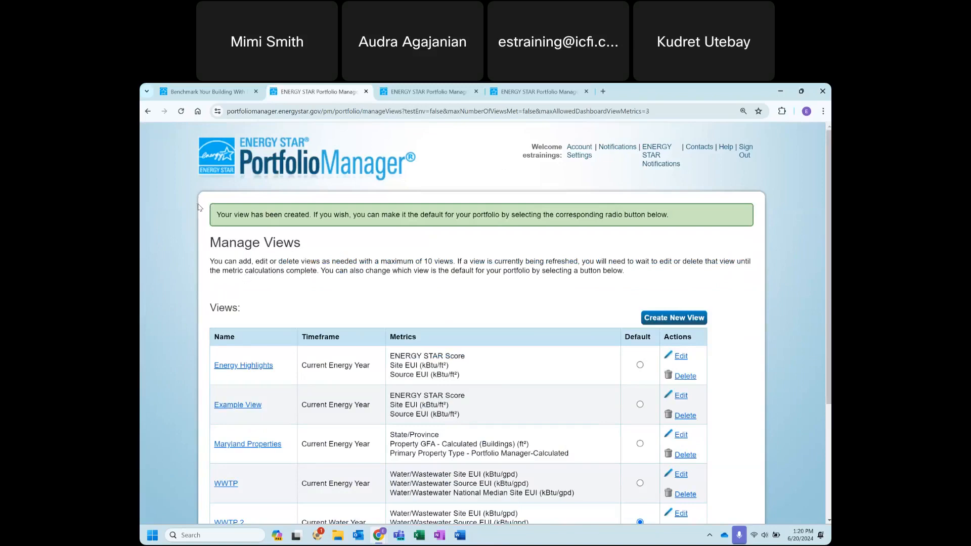
- Make WWTP 3 the default portfolio view and save that choice
click(671, 93)
drag(830, 258, 829, 345)
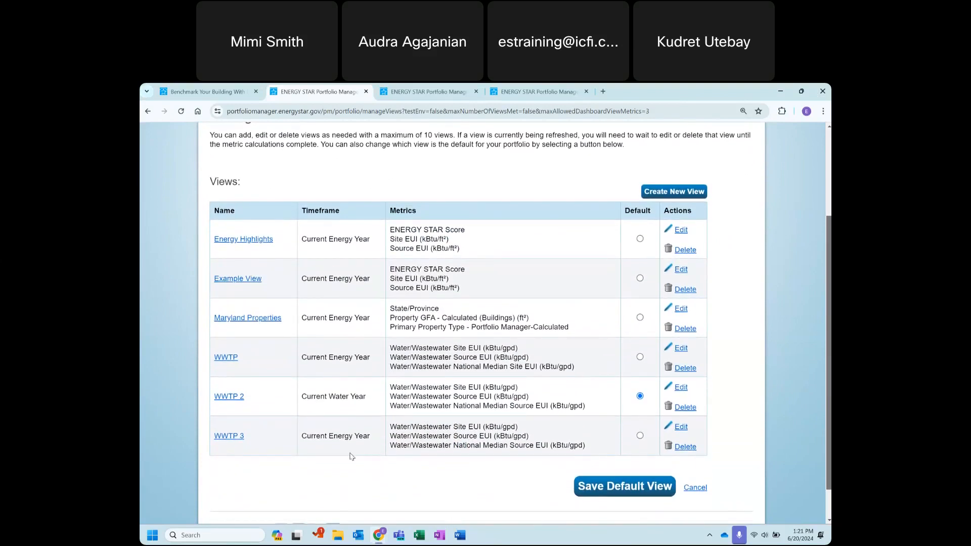
click(640, 436)
scroll(630, 494, down, 1)
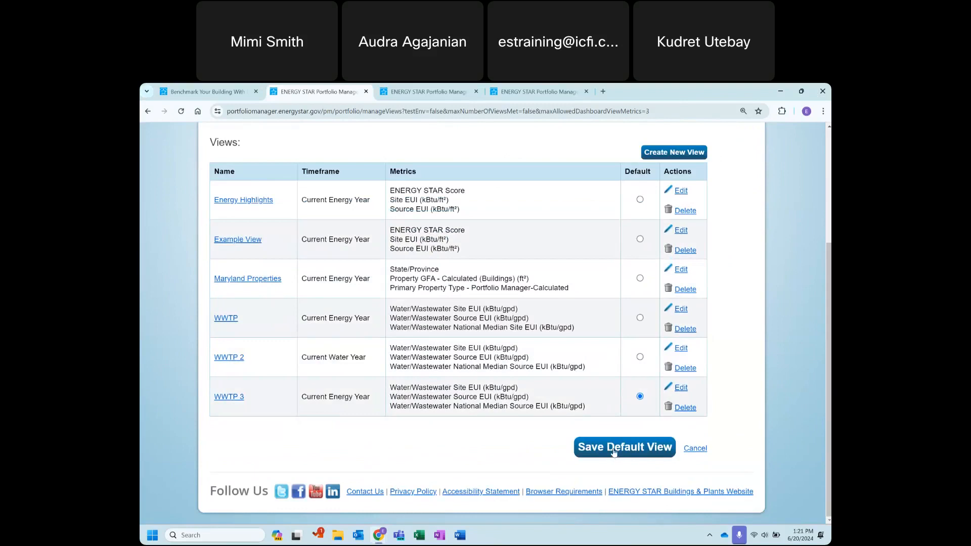
click(614, 448)
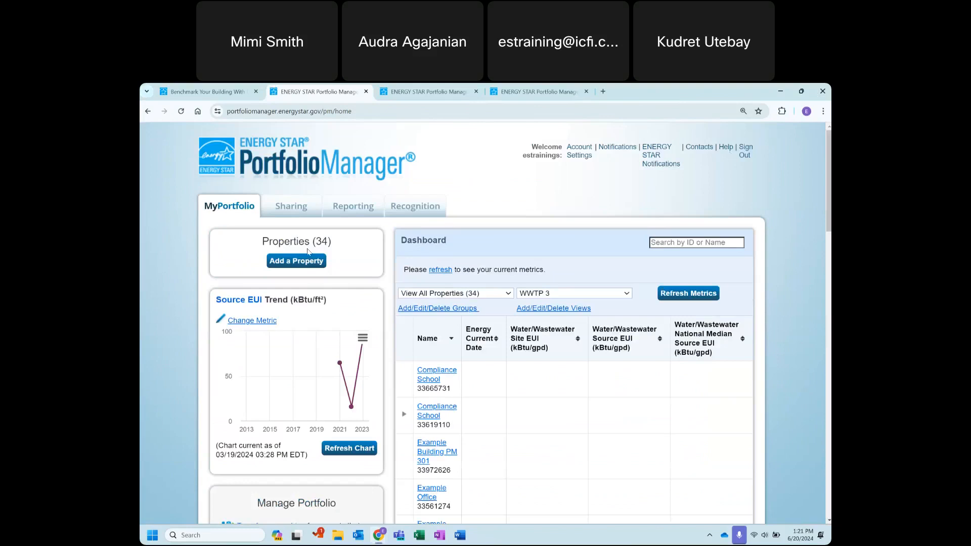
- Filter the dashboard to the WWTP property group and refresh its metrics
click(507, 293)
click(439, 358)
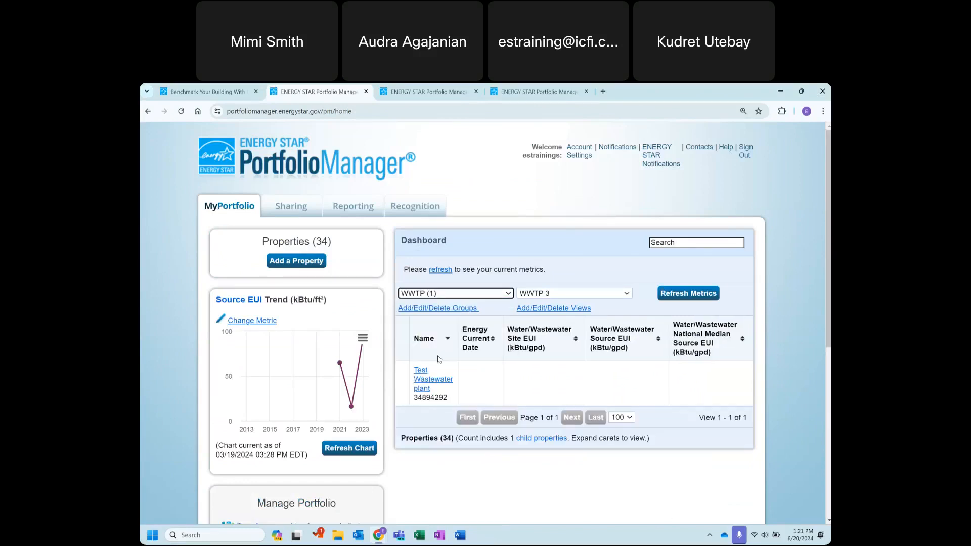
scroll(514, 324, down, 1)
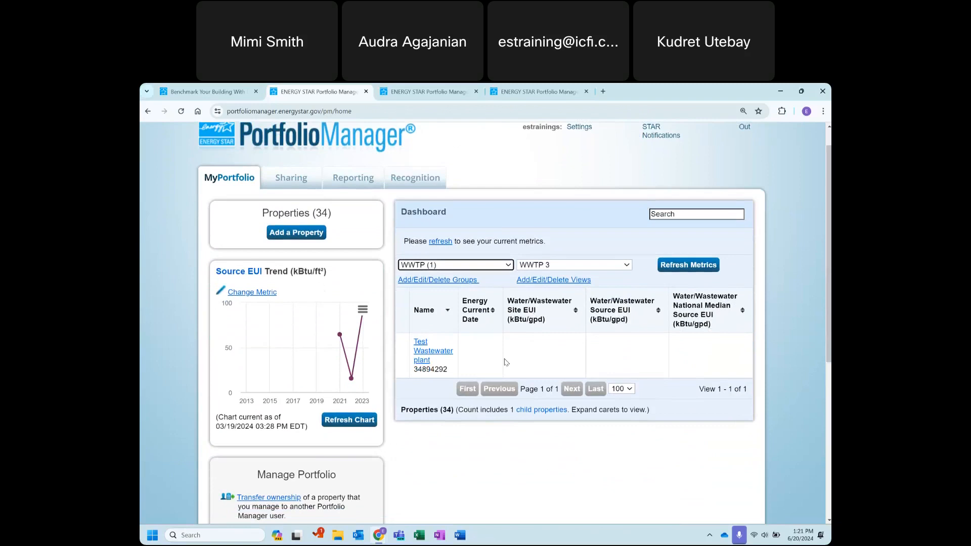
click(681, 273)
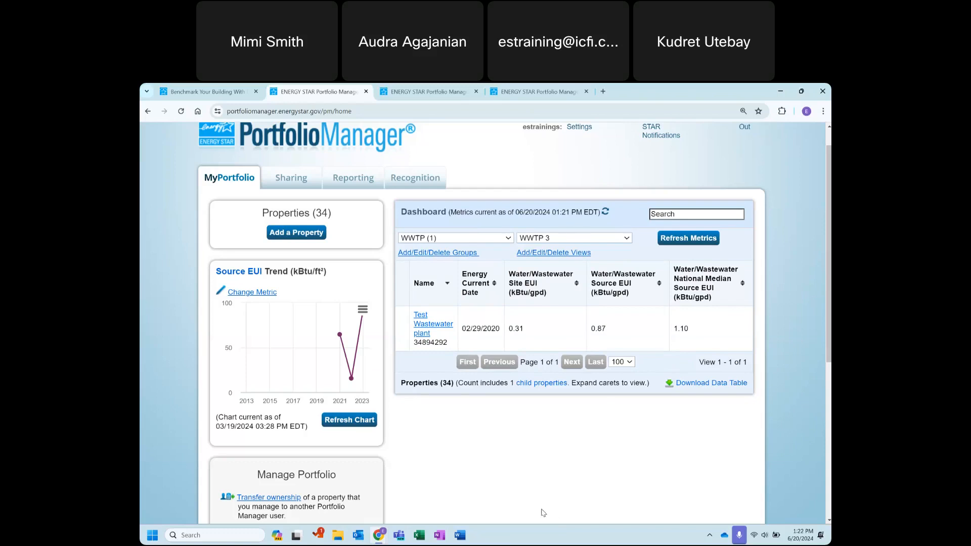
- Open the Test Wastewater plant property and review its Metrics Summary
click(420, 326)
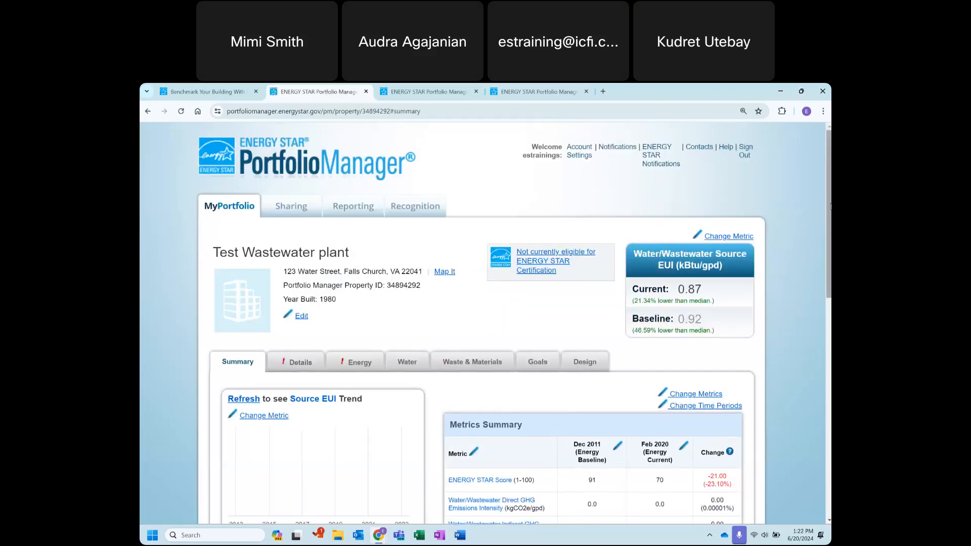
scroll(830, 206, down, 1)
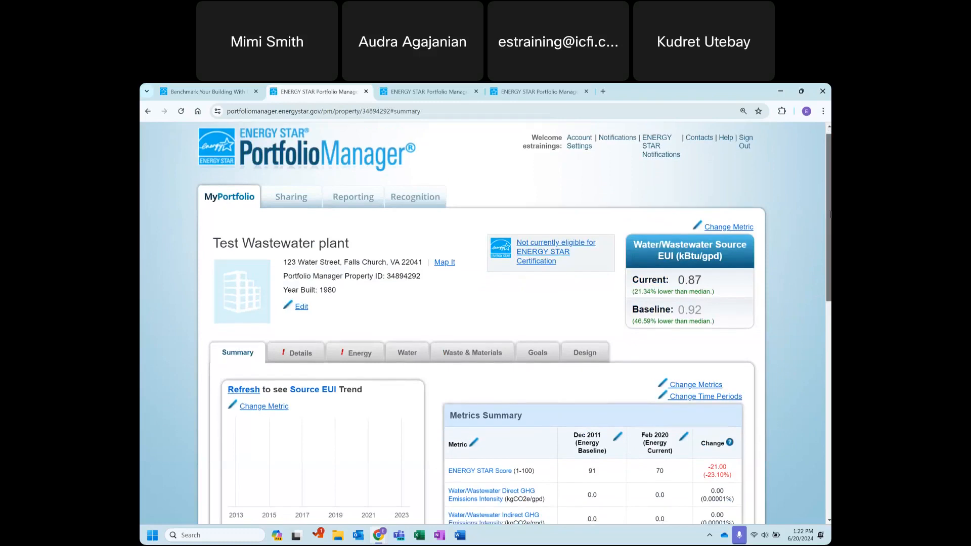
scroll(801, 339, down, 1)
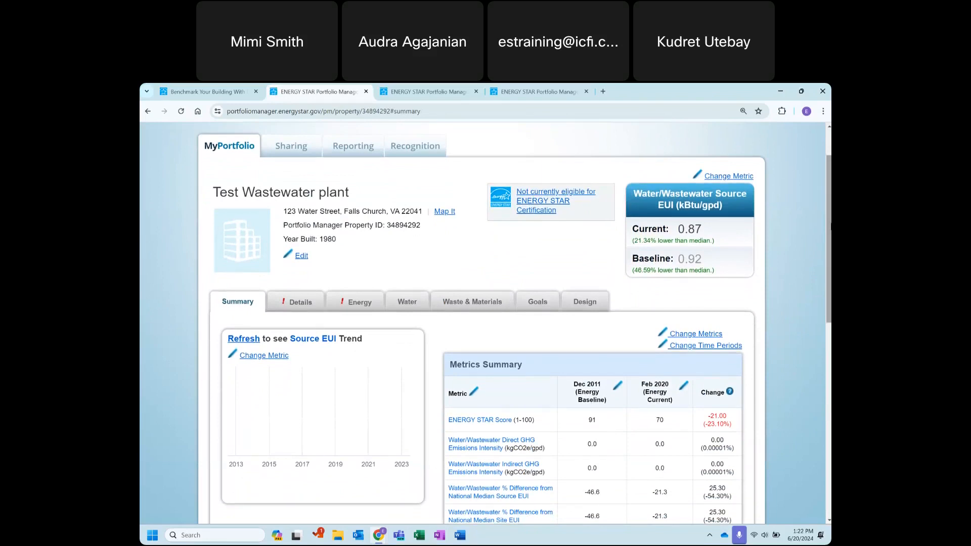
scroll(828, 237, down, 3)
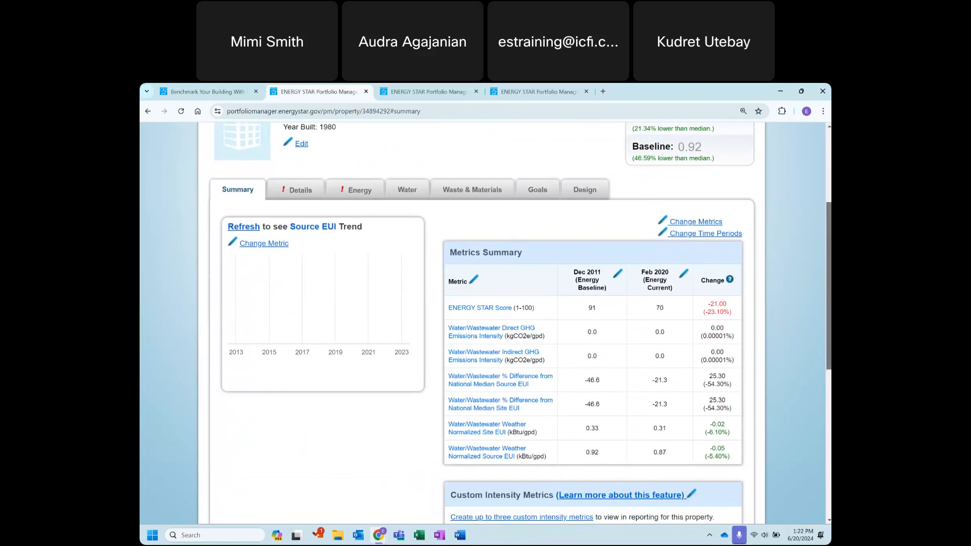
scroll(828, 283, up, 3)
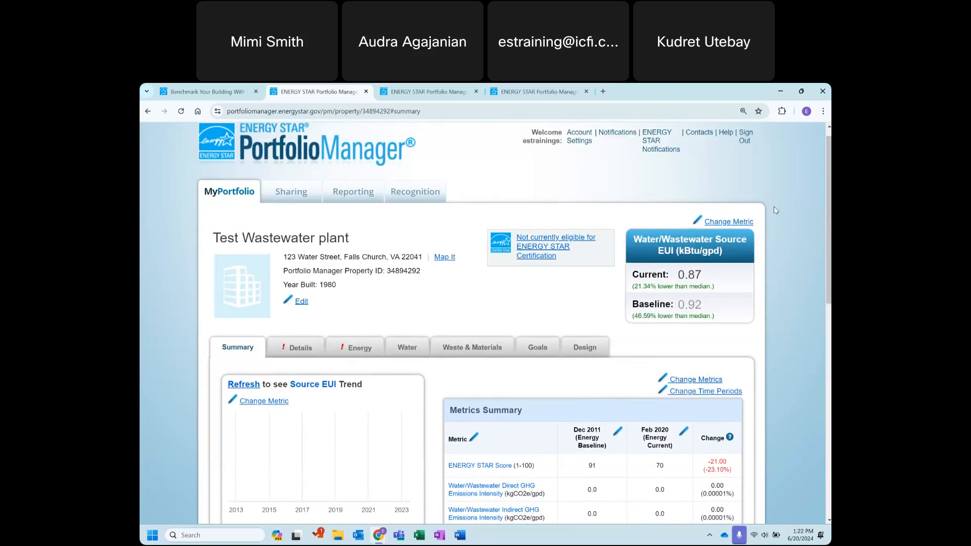
- Change the Test Wastewater plant's headline metric to Water/Wastewater Site EUI (kBtu/gpd)
click(734, 223)
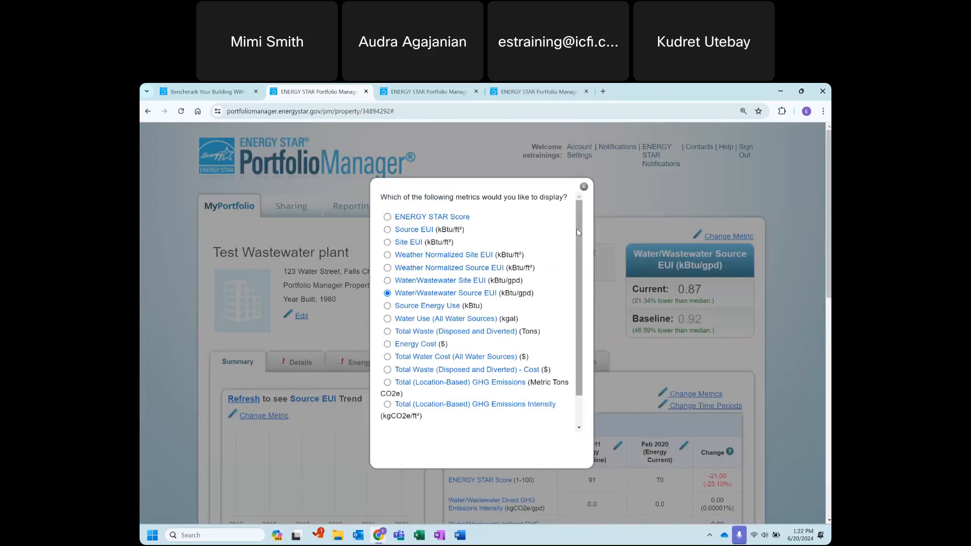
mouse_move(578, 232)
mouse_down()
mouse_move(580, 263)
mouse_move(577, 226)
mouse_up()
scroll(506, 369, down, 3)
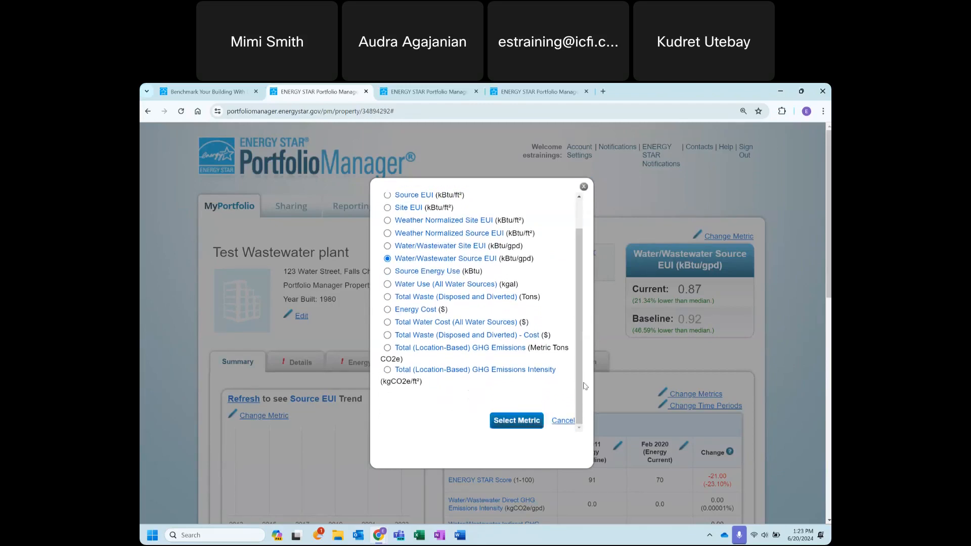
mouse_move(456, 373)
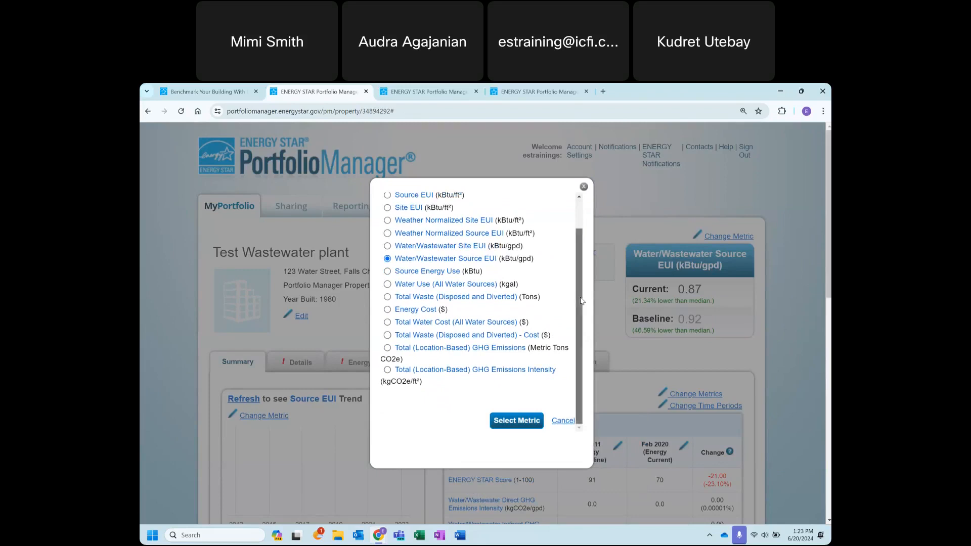
drag(575, 296, 573, 288)
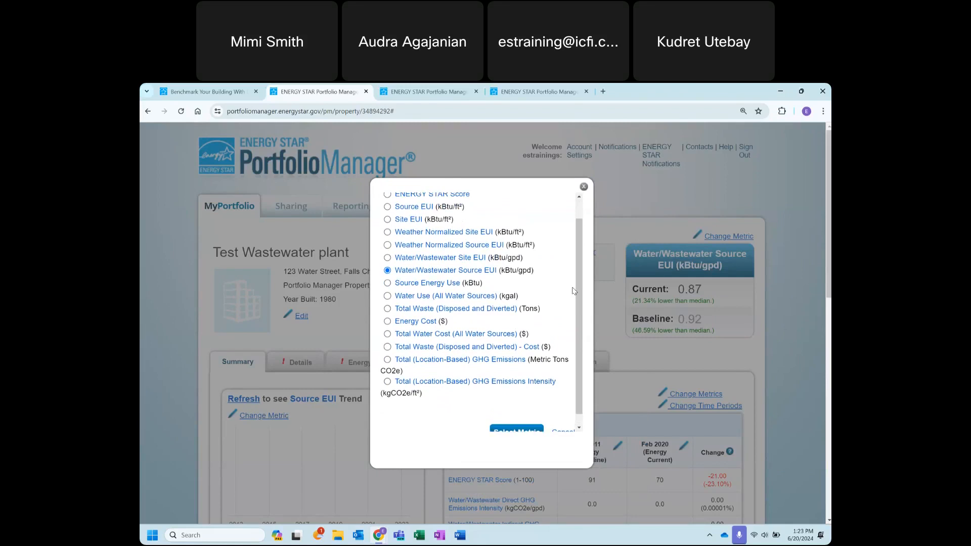
click(387, 258)
scroll(586, 302, down, 1)
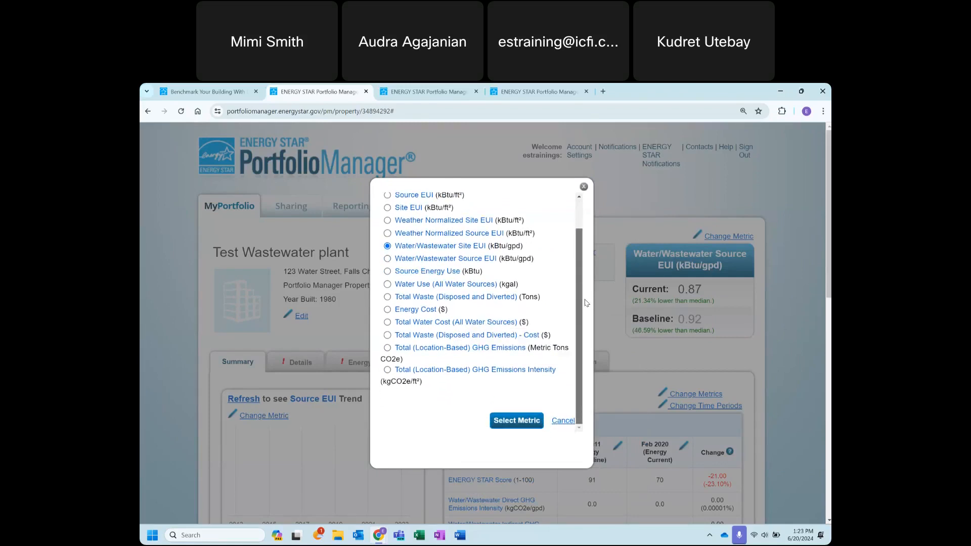
click(521, 422)
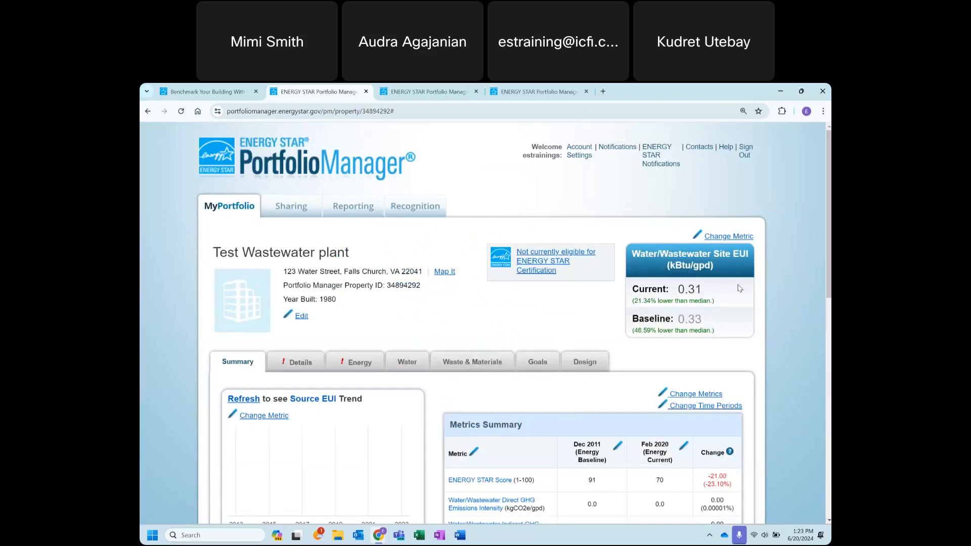
- Enlarge the page to examine the current and baseline Water/Wastewater Site EUI, and restore the page zoom to 125%
click(822, 111)
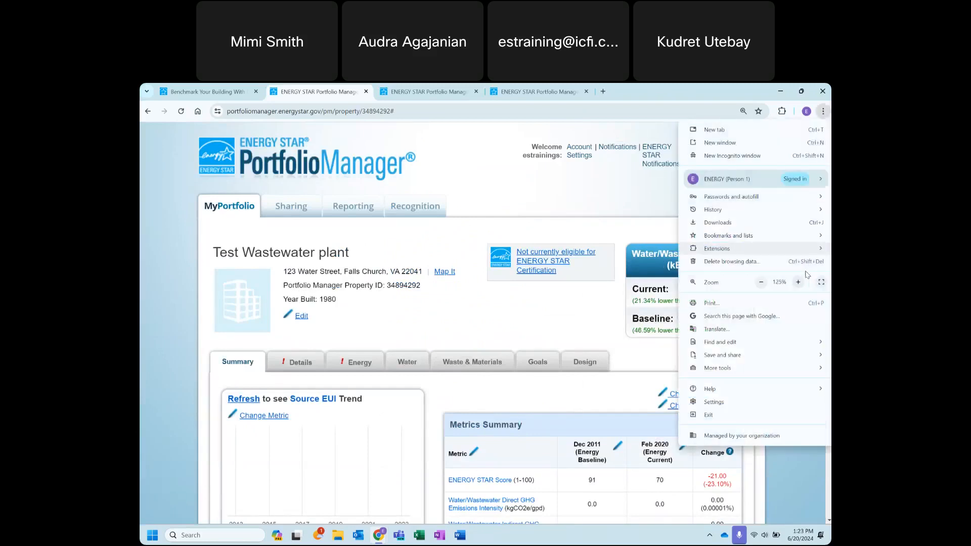
click(798, 282)
click(798, 282)
scroll(616, 502, down, 3)
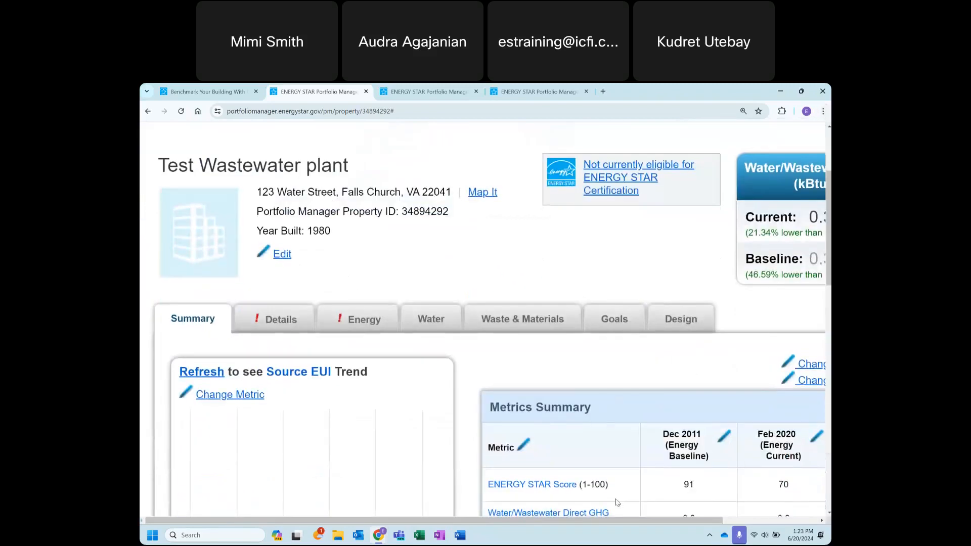
scroll(617, 502, right, 3)
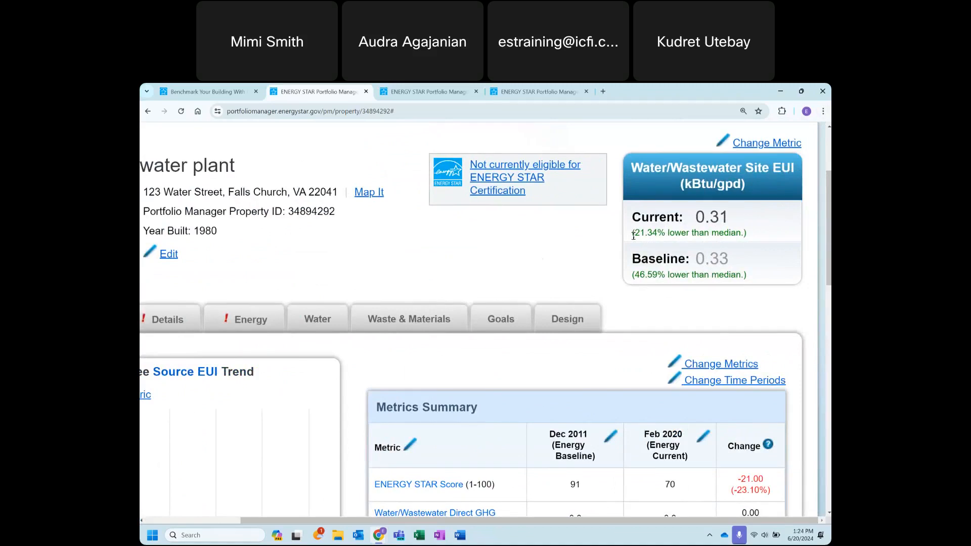
click(823, 112)
click(762, 283)
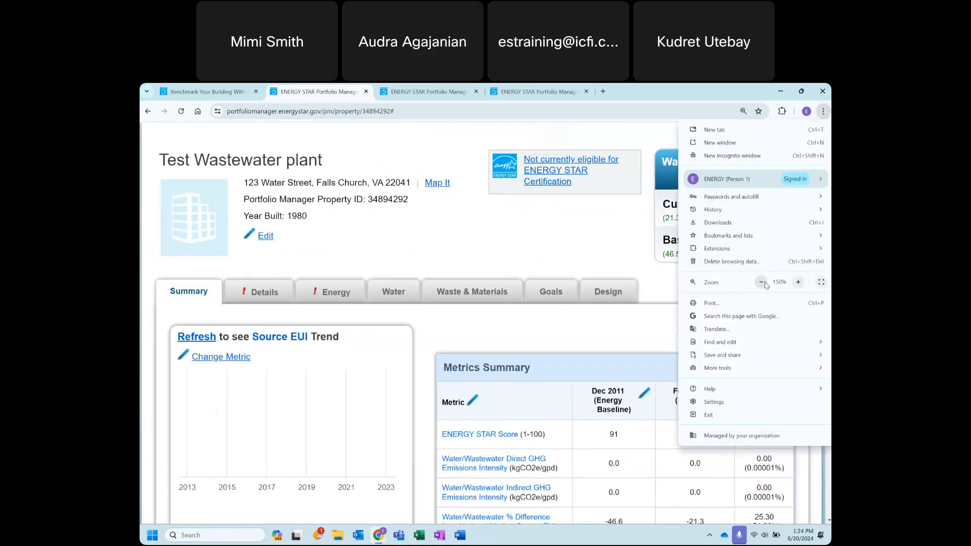
click(762, 282)
key(Escape)
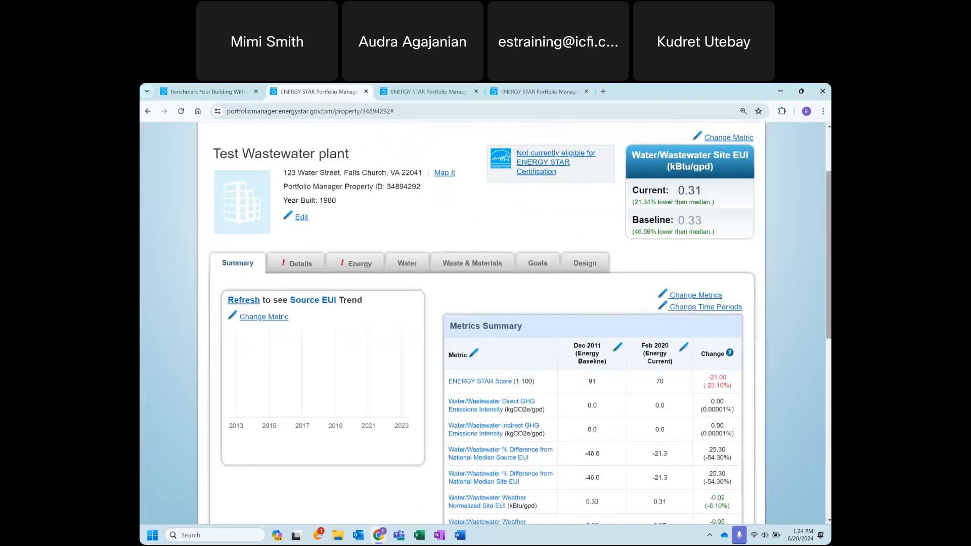
- Start changing the Metrics Summary's metrics and deselect all the Water/Wastewater metrics, keeping only ENERGY STAR Score
scroll(486, 323, down, 3)
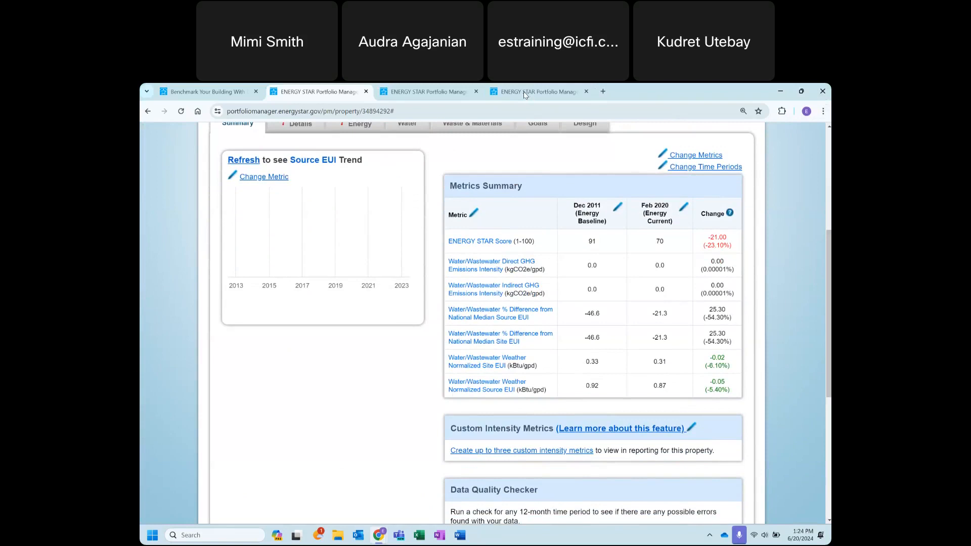
click(508, 93)
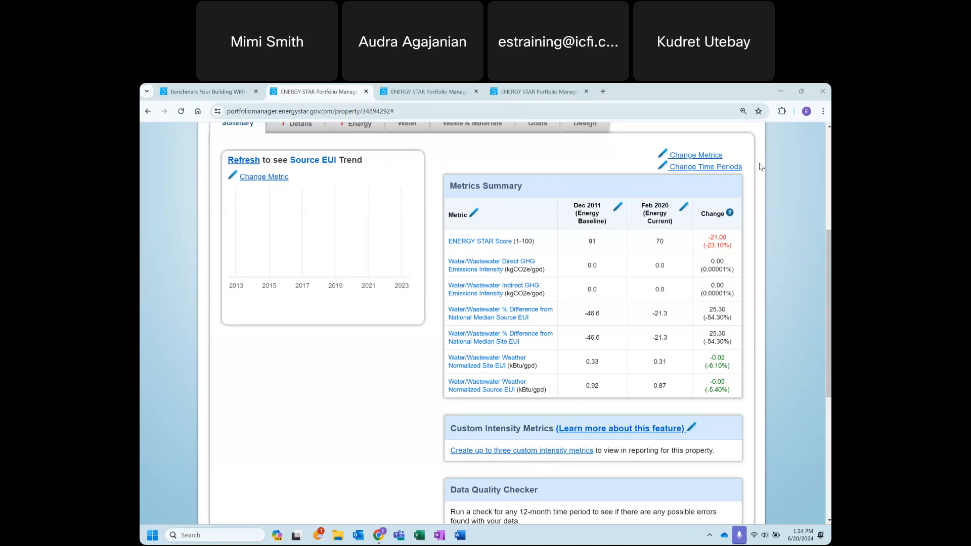
click(691, 155)
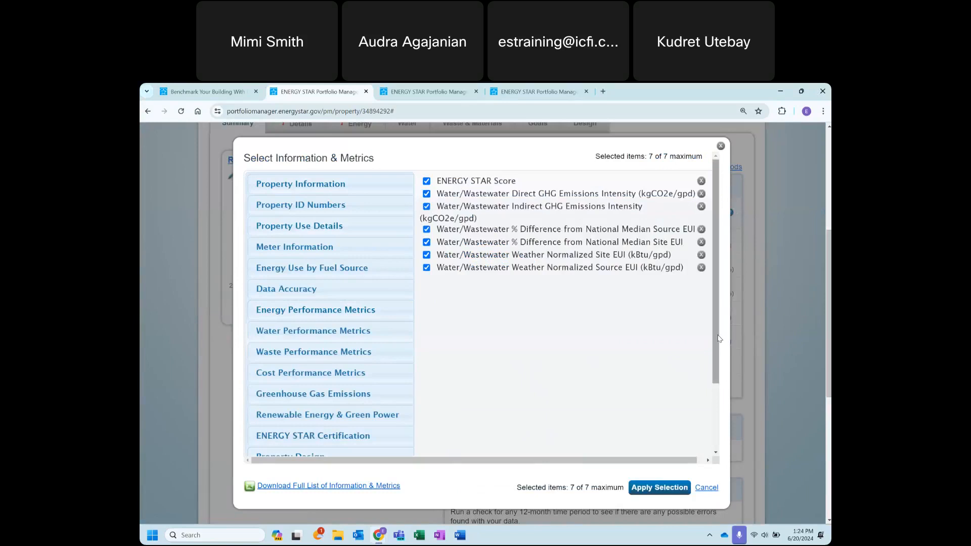
drag(719, 338, 717, 412)
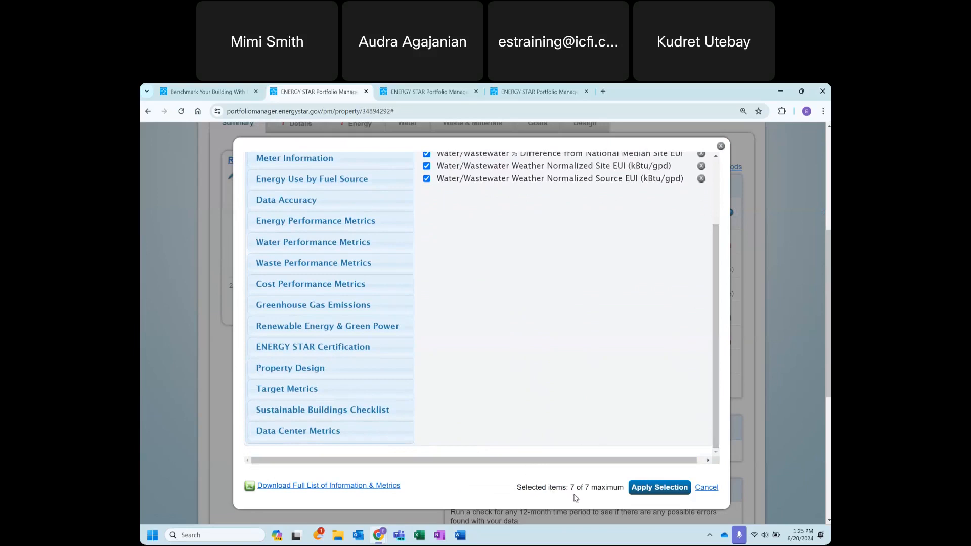
drag(715, 395, 715, 324)
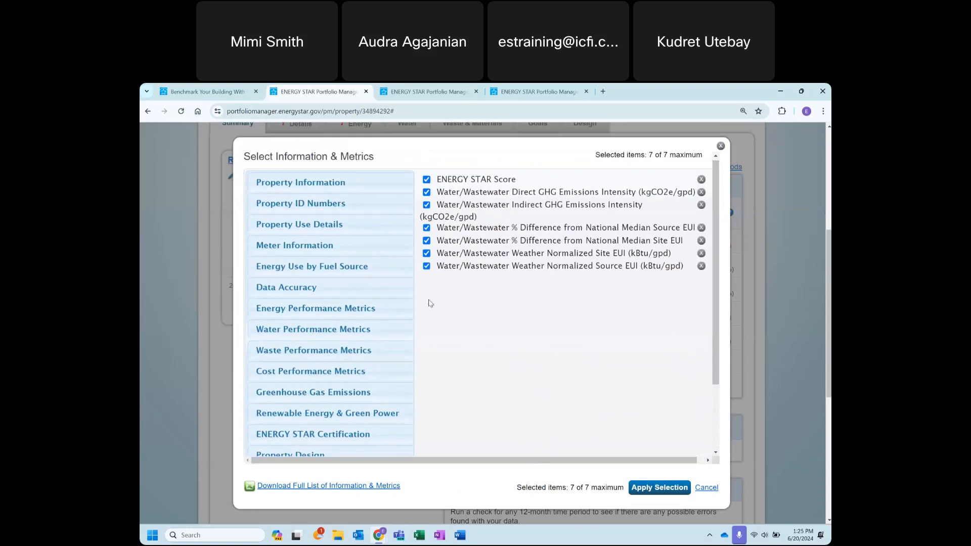
click(427, 266)
click(427, 254)
click(426, 241)
click(427, 228)
click(428, 205)
click(426, 192)
- Add Water/Wastewater Weather Normalized Site Electricity Intensity, Site Natural Gas Intensity and % Difference from National Median Source EUI from the energy performance metrics
drag(715, 277, 712, 340)
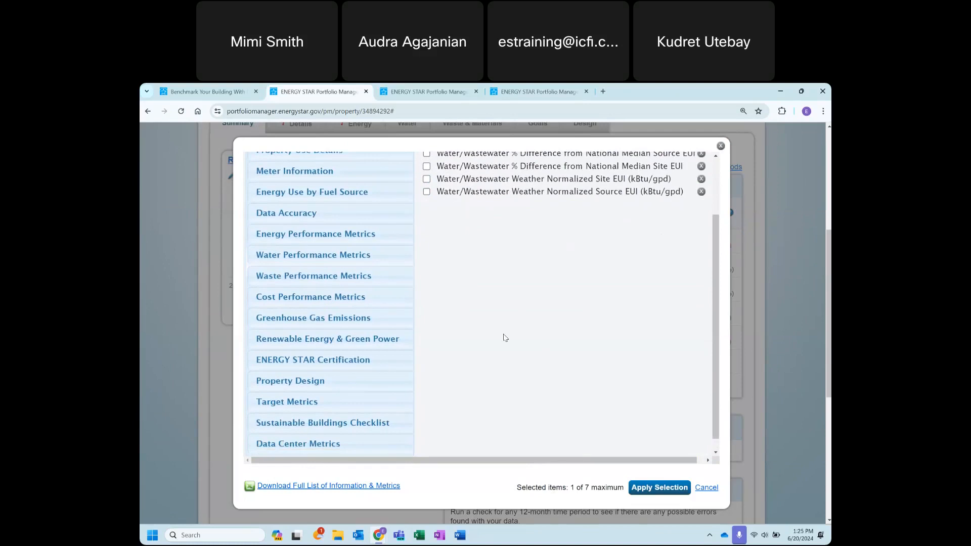
click(278, 233)
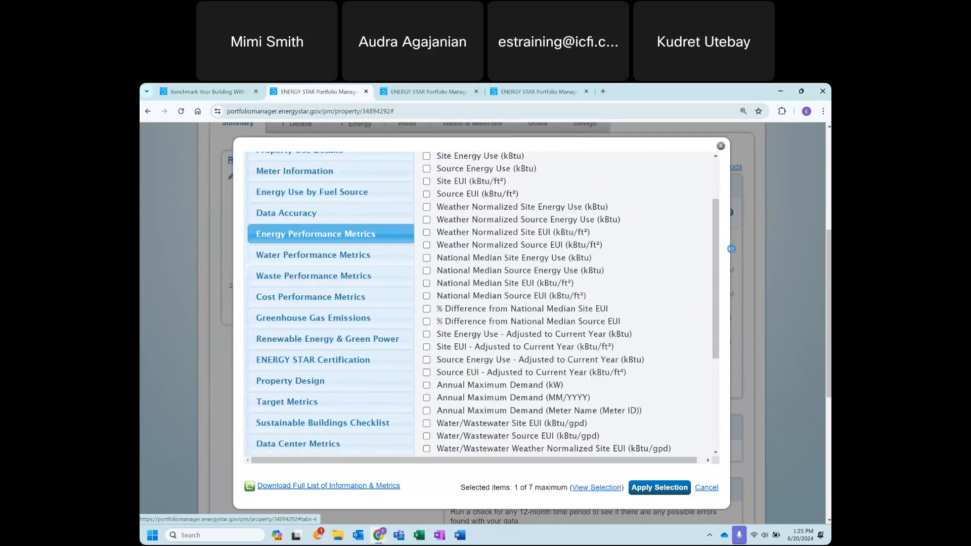
scroll(714, 272, down, 4)
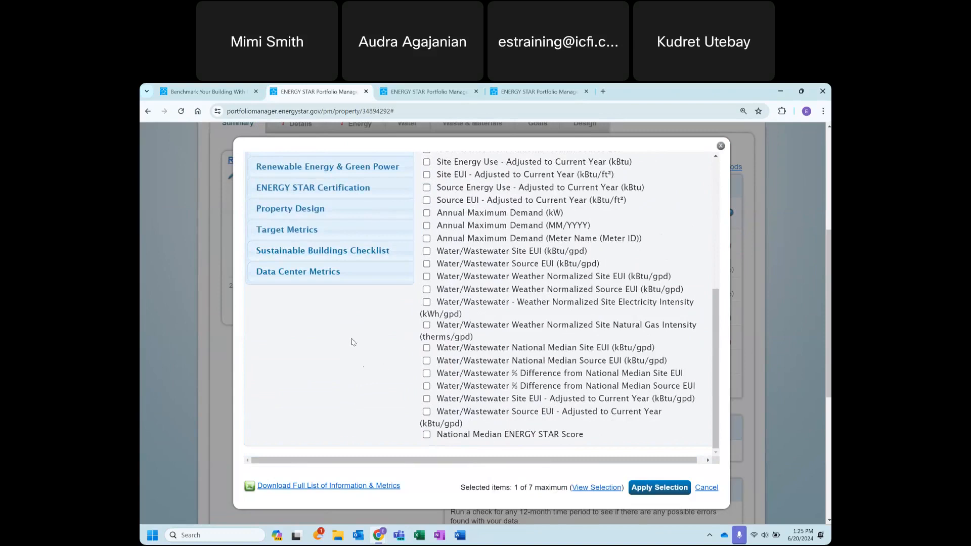
click(427, 305)
click(426, 325)
click(427, 387)
- Add the Water/Wastewater Total, Direct and Indirect GHG Emissions Intensity metrics, check the full selection and apply it
drag(714, 402, 714, 334)
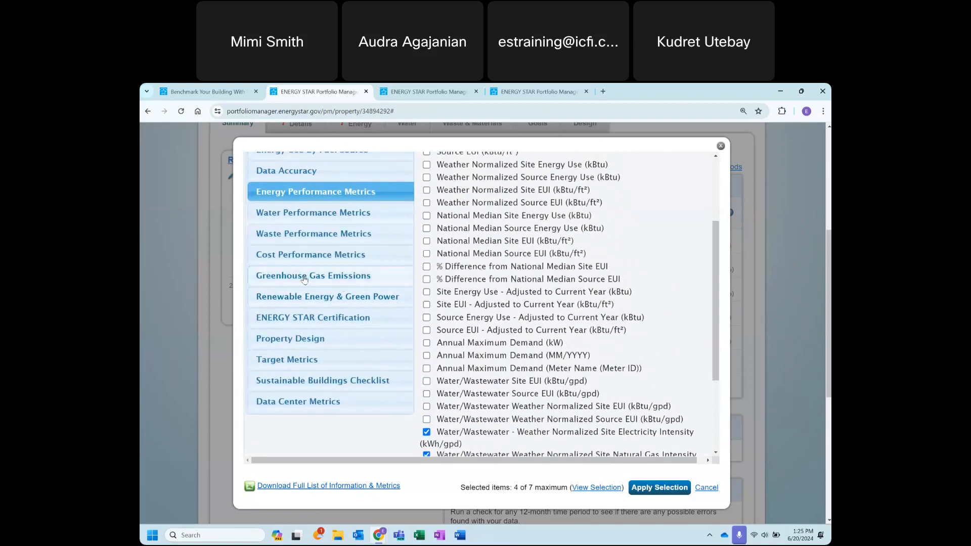
click(280, 276)
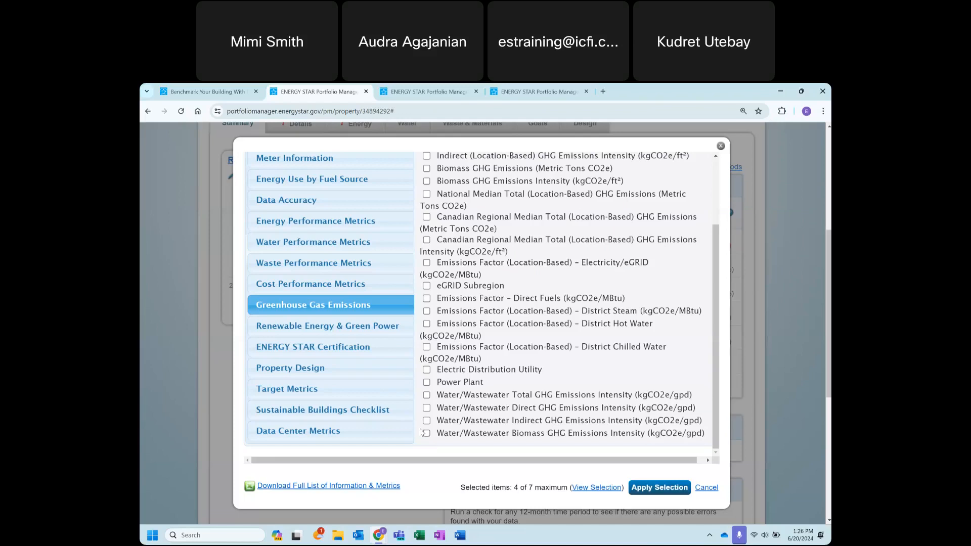
click(427, 395)
click(426, 407)
click(427, 420)
click(586, 487)
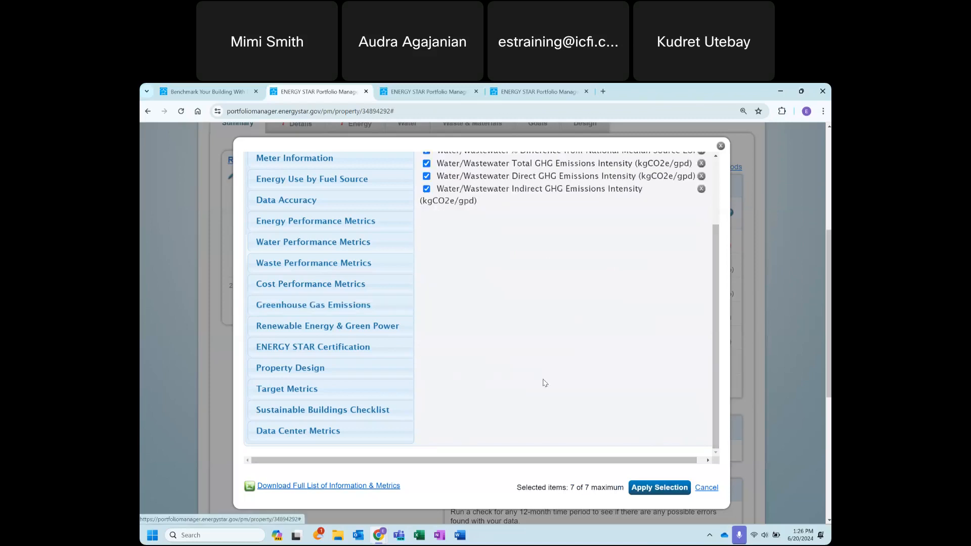
drag(712, 319, 714, 256)
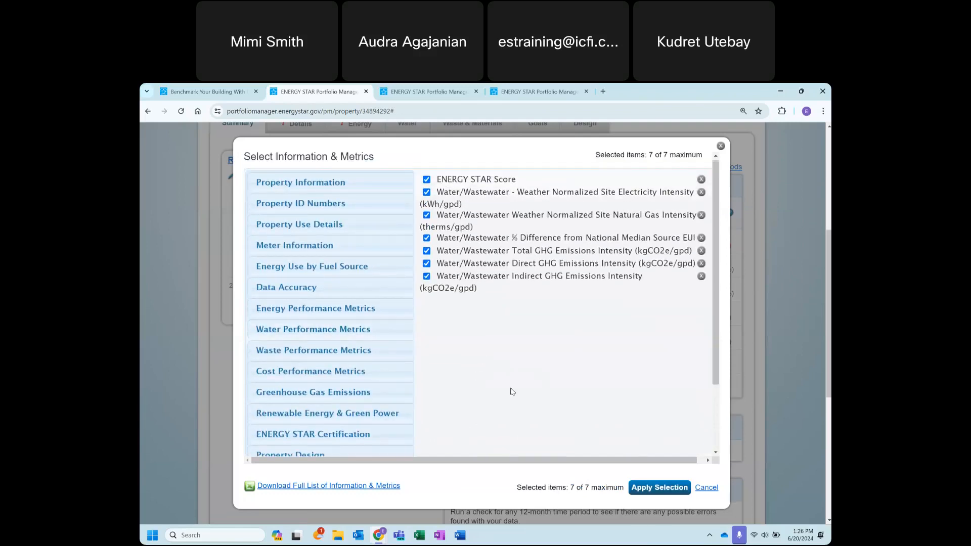
click(652, 487)
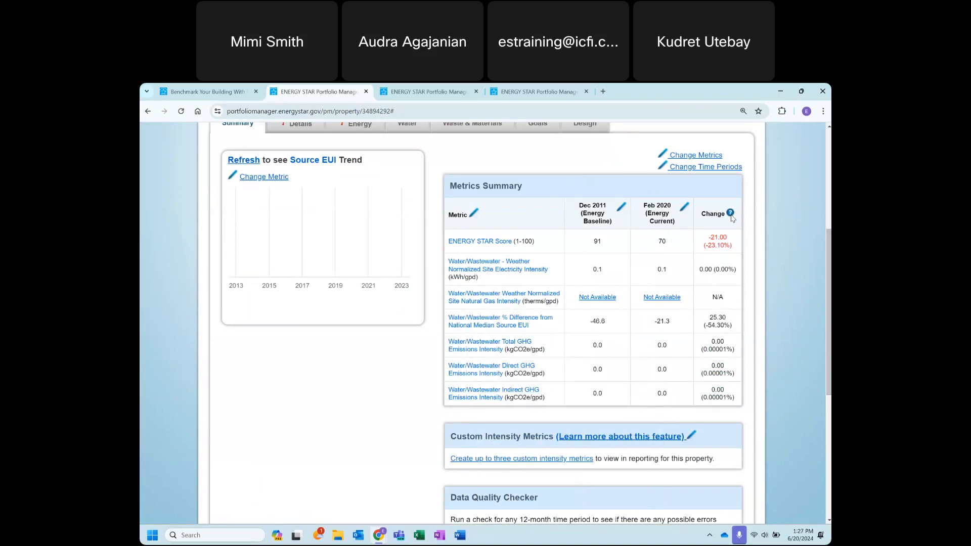
- Save the Metrics Summary time periods with Energy Baseline as Period 1 and Energy Current as Period 2
mouse_move(731, 216)
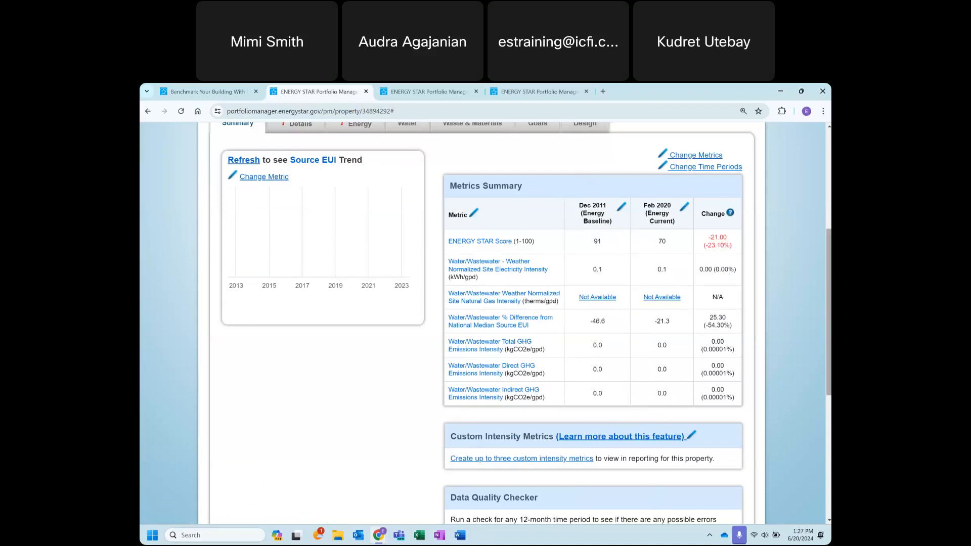
scroll(783, 225, up, 1)
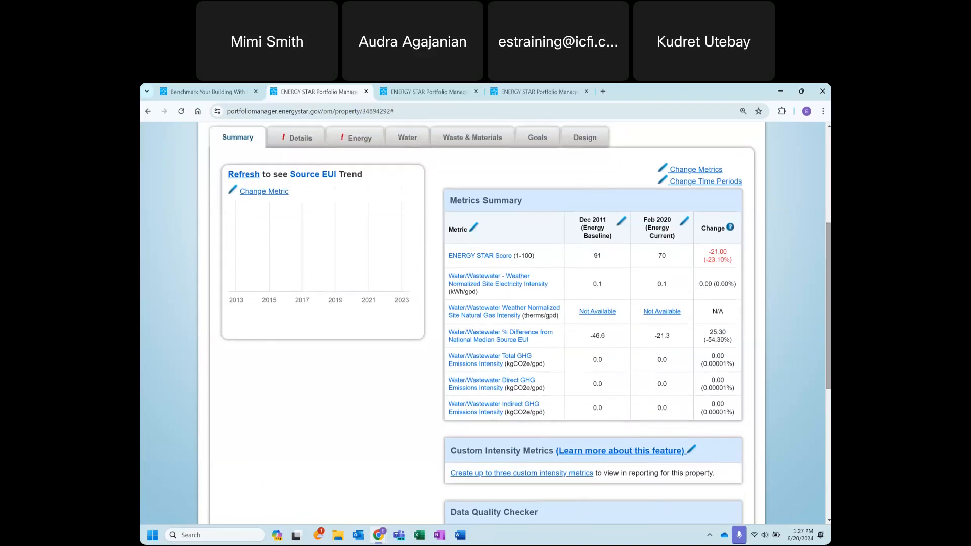
click(708, 183)
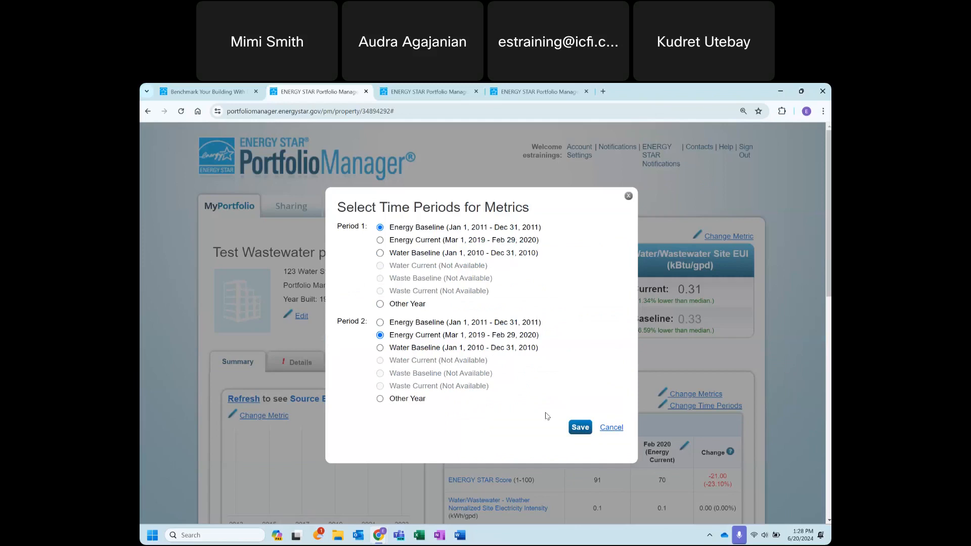
click(578, 429)
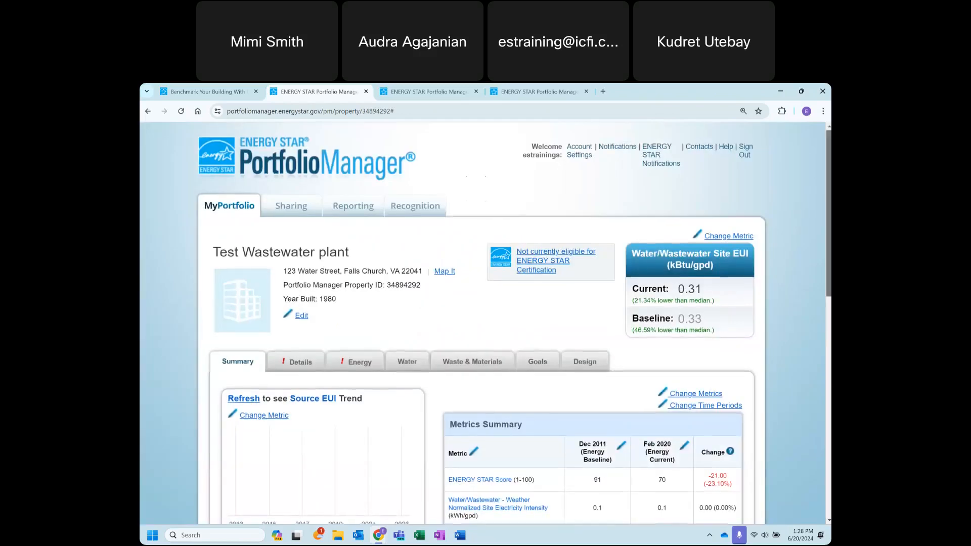
- Look over the rest of the property's summary page, and go to the Reporting section
scroll(513, 324, down, 2)
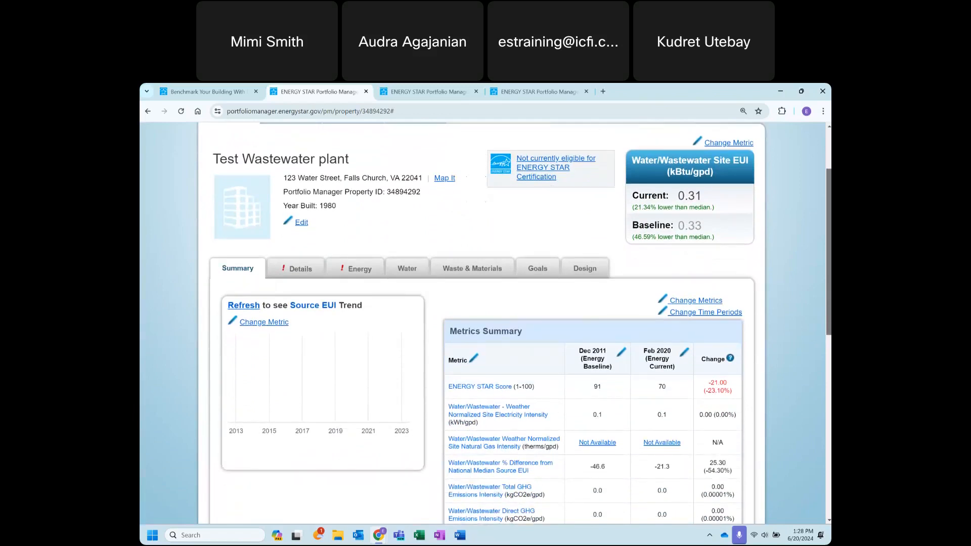
scroll(513, 323, down, 6)
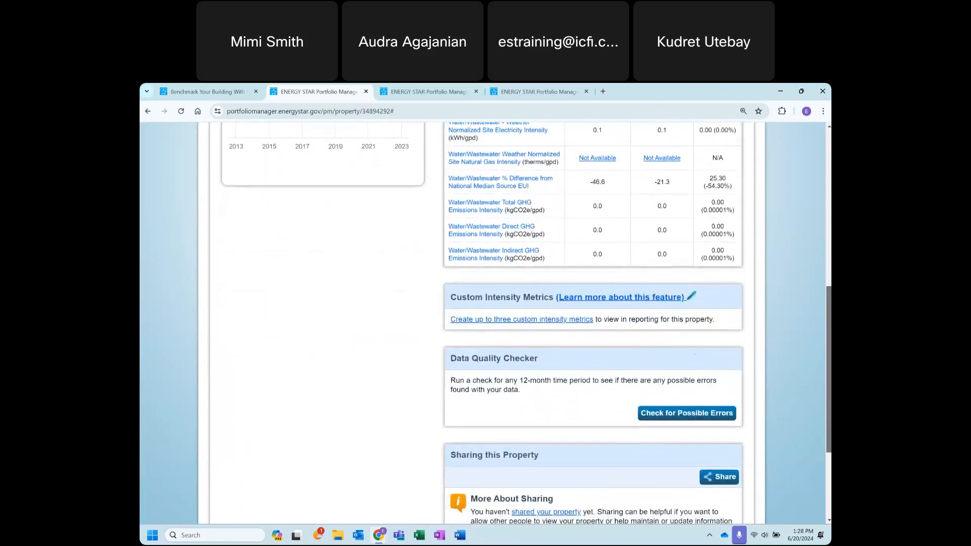
scroll(526, 324, down, 2)
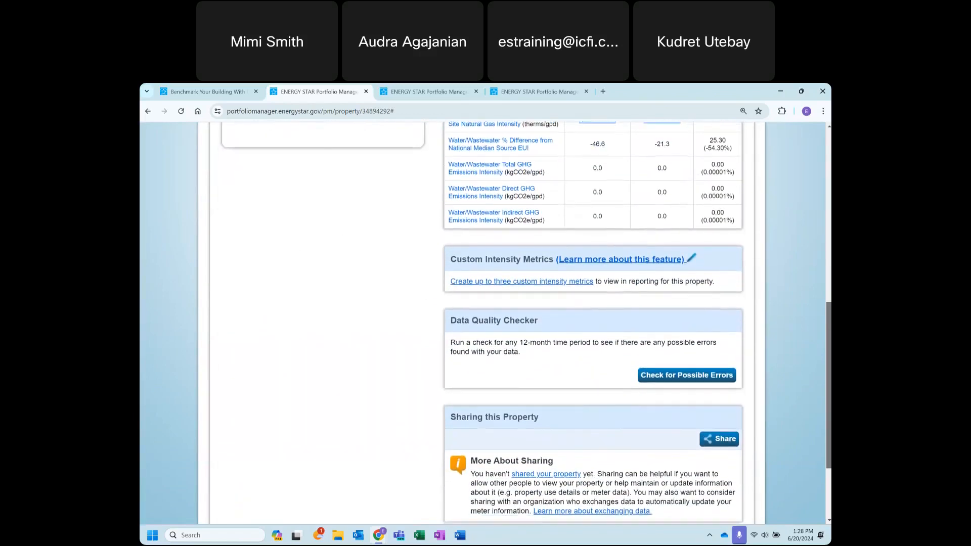
scroll(526, 324, up, 2)
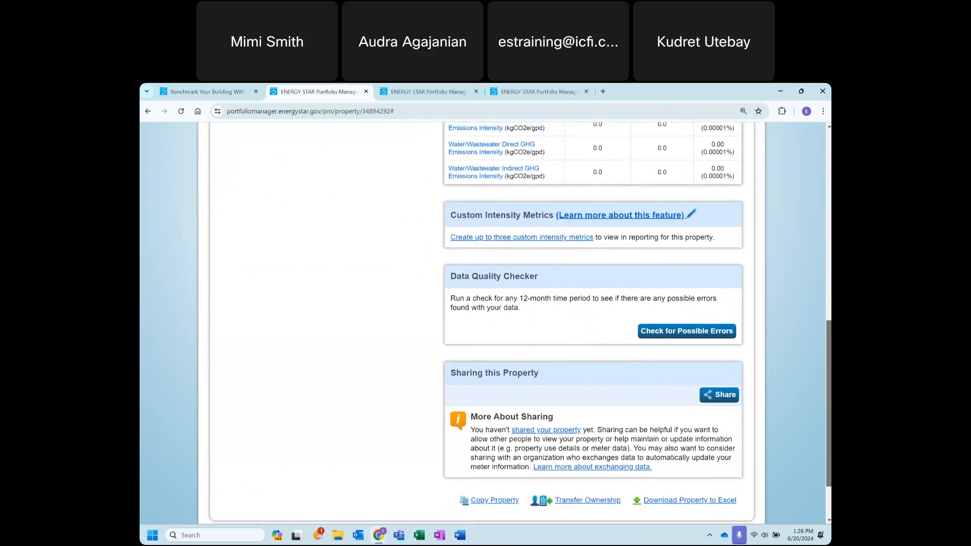
scroll(830, 174, up, 8)
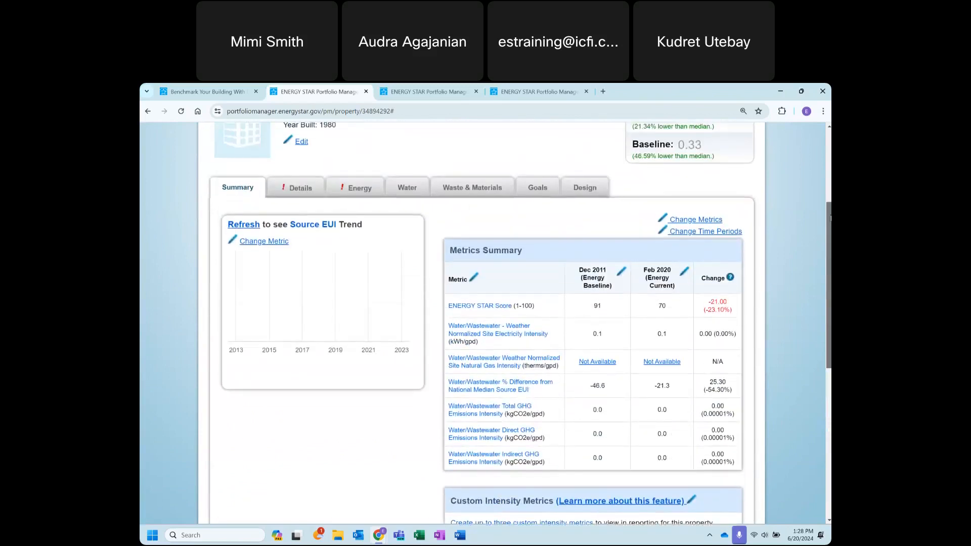
scroll(463, 253, up, 2)
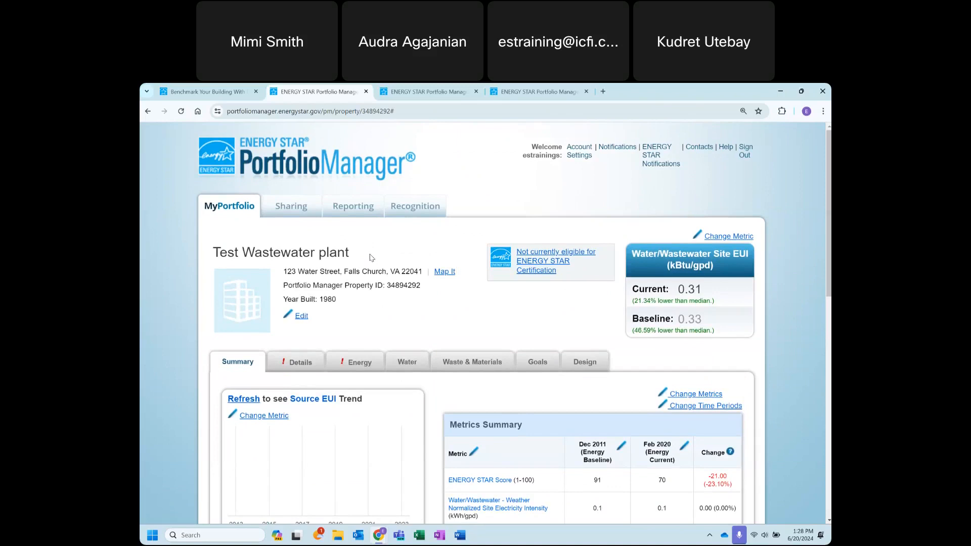
click(356, 212)
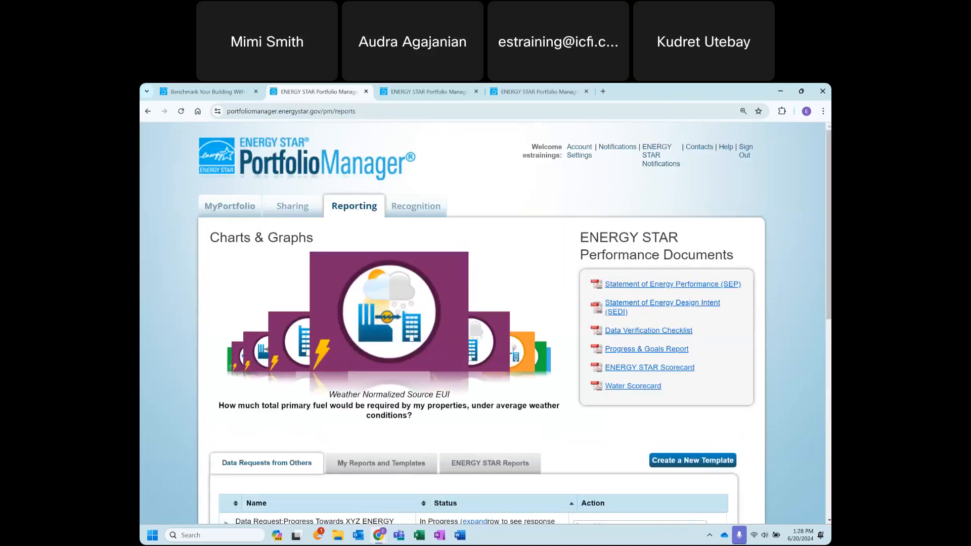
- Close the two extra Portfolio Manager browser tabs and switch to the one confirming the copied report template
scroll(224, 508, down, 2)
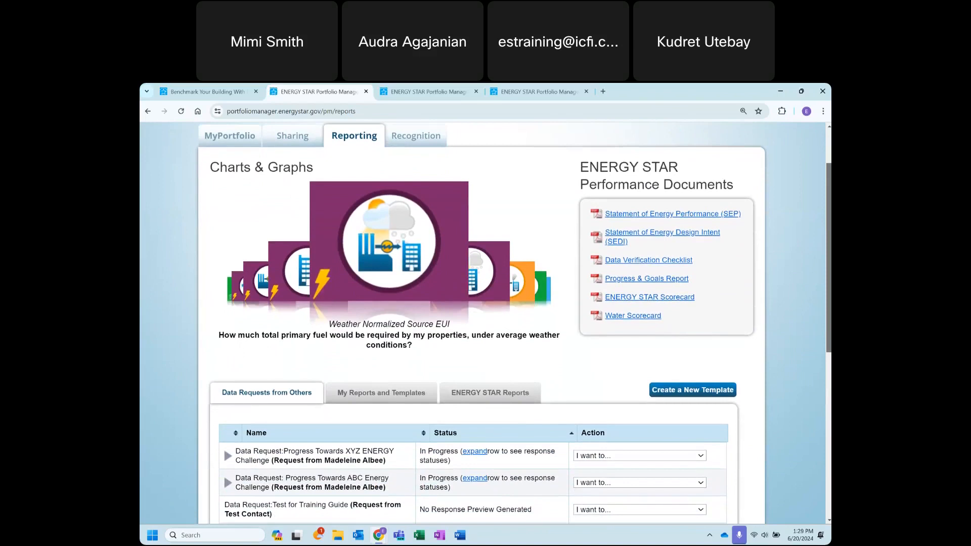
scroll(826, 175, up, 2)
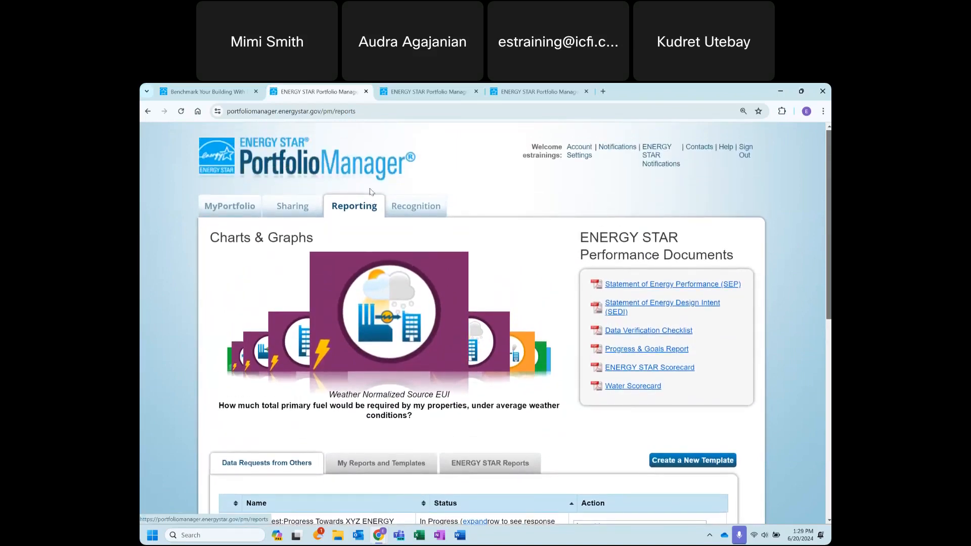
click(366, 92)
click(366, 91)
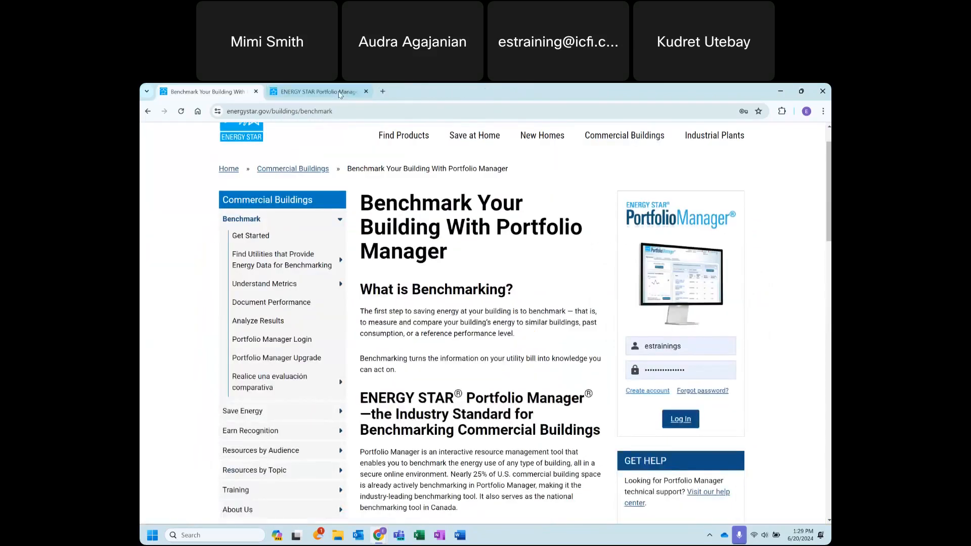
click(334, 91)
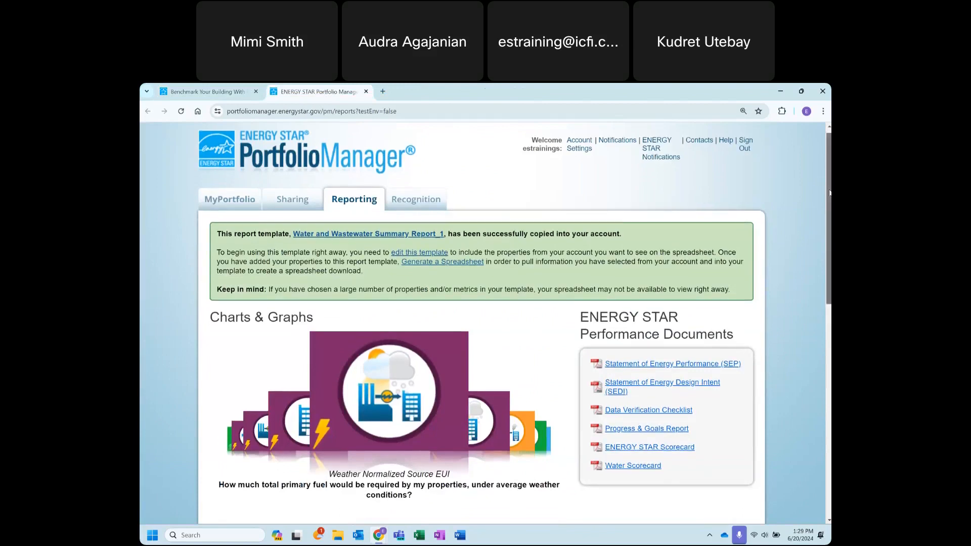
- Open the copied Water and Wastewater Summary Report_1 template for editing
scroll(819, 206, down, 1)
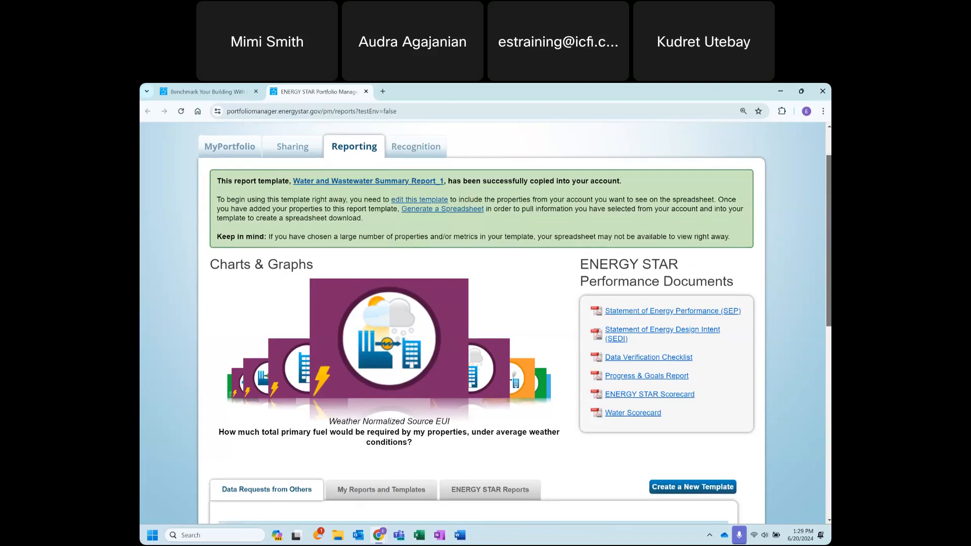
scroll(486, 323, down, 3)
scroll(421, 196, up, 3)
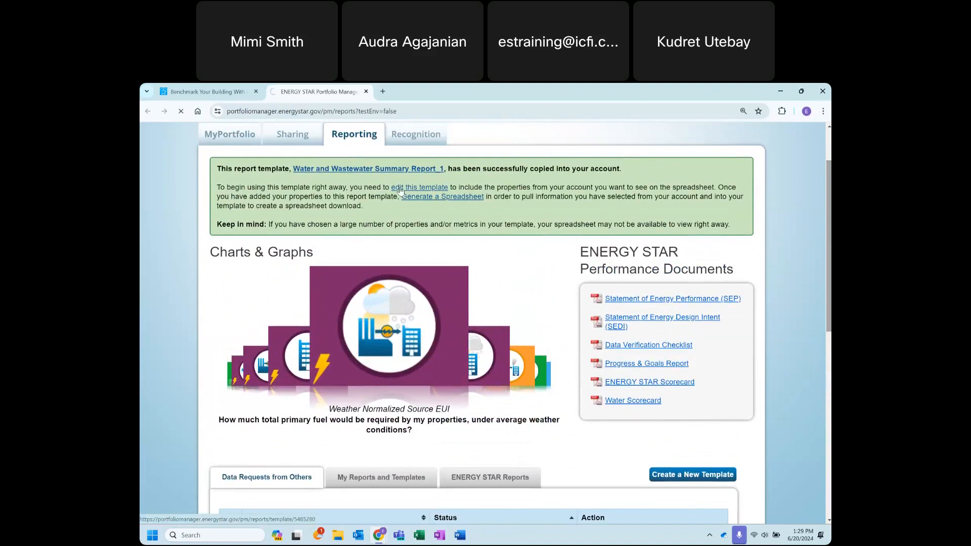
click(399, 188)
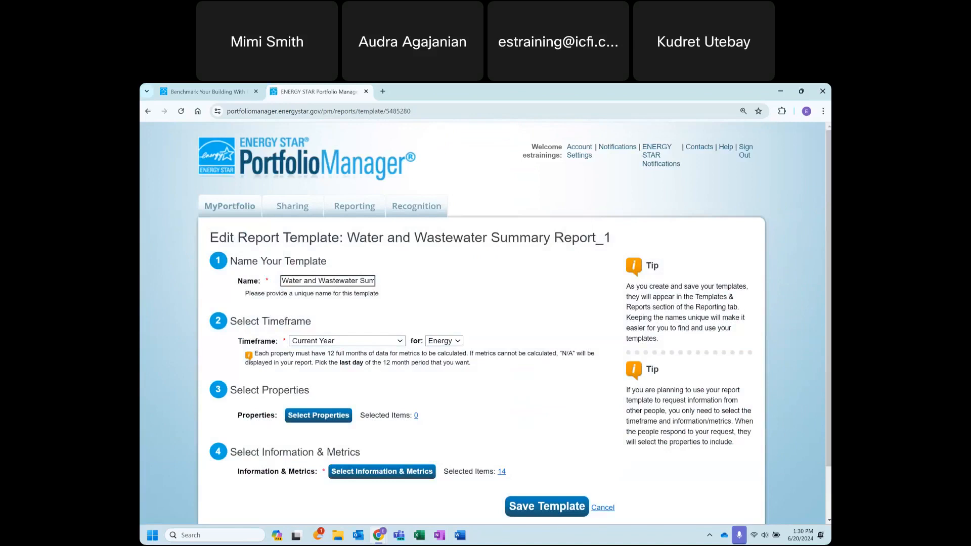
- Set the report template's timeframe to Baseline Year for Energy
scroll(363, 235, down, 1)
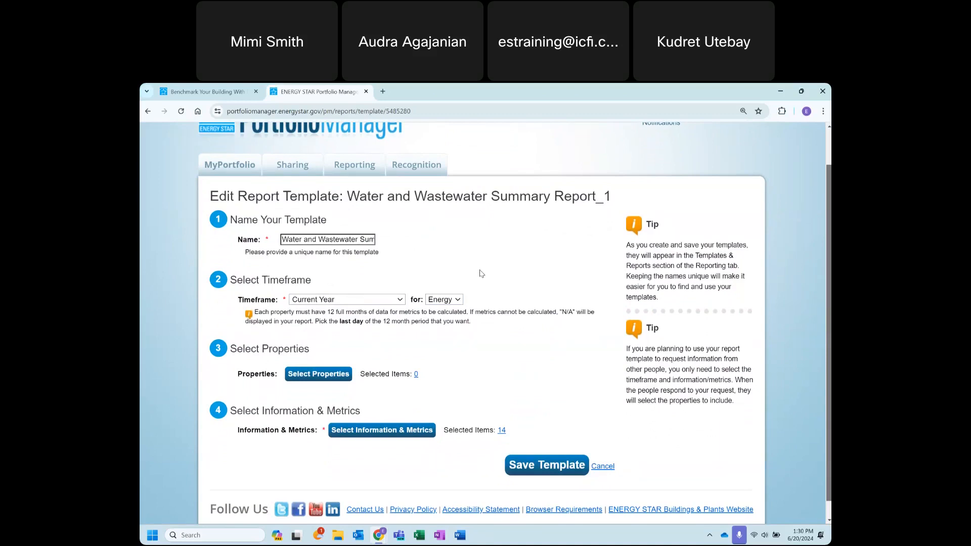
scroll(480, 274, down, 1)
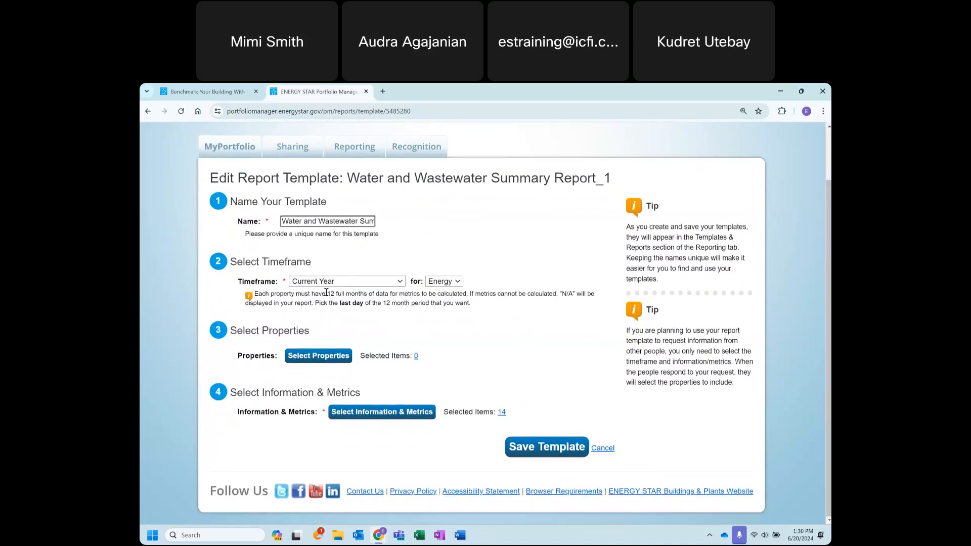
click(400, 282)
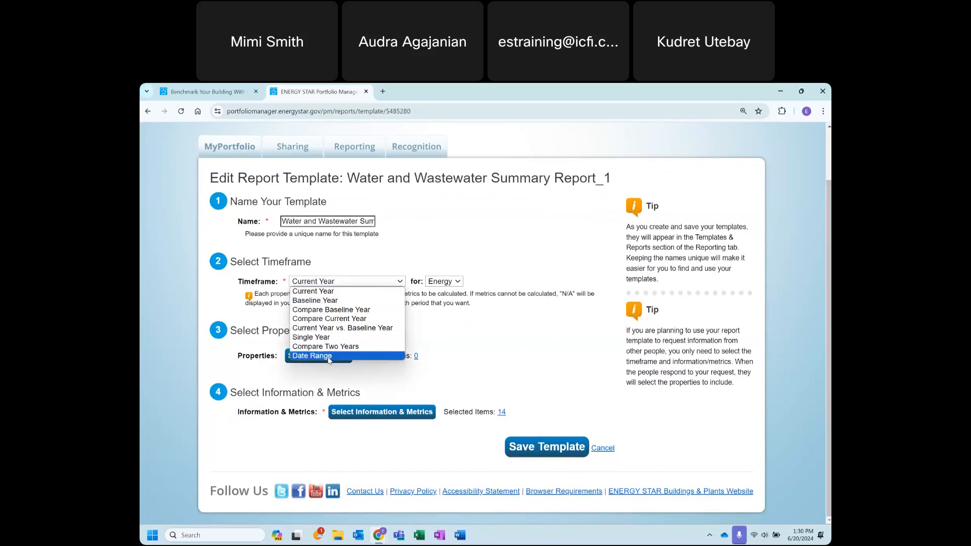
click(319, 301)
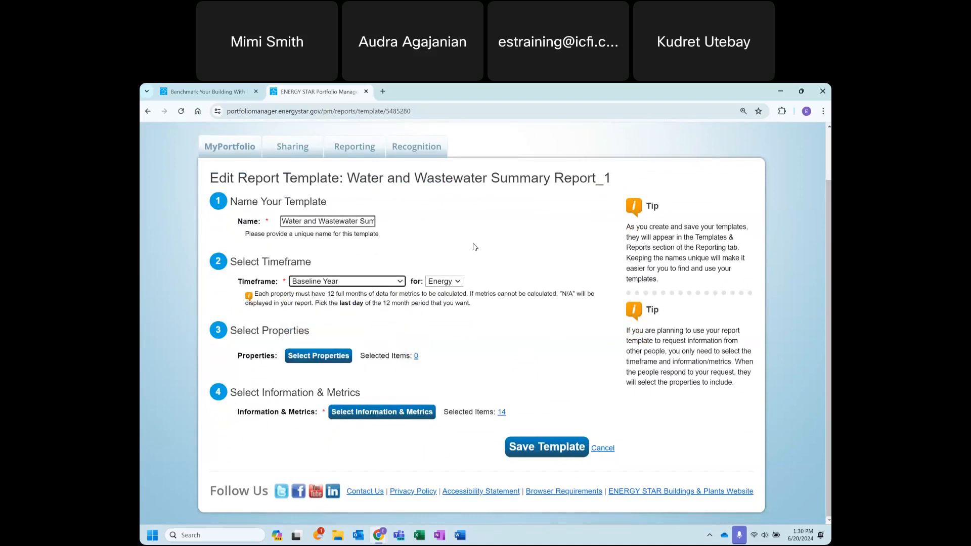
click(460, 283)
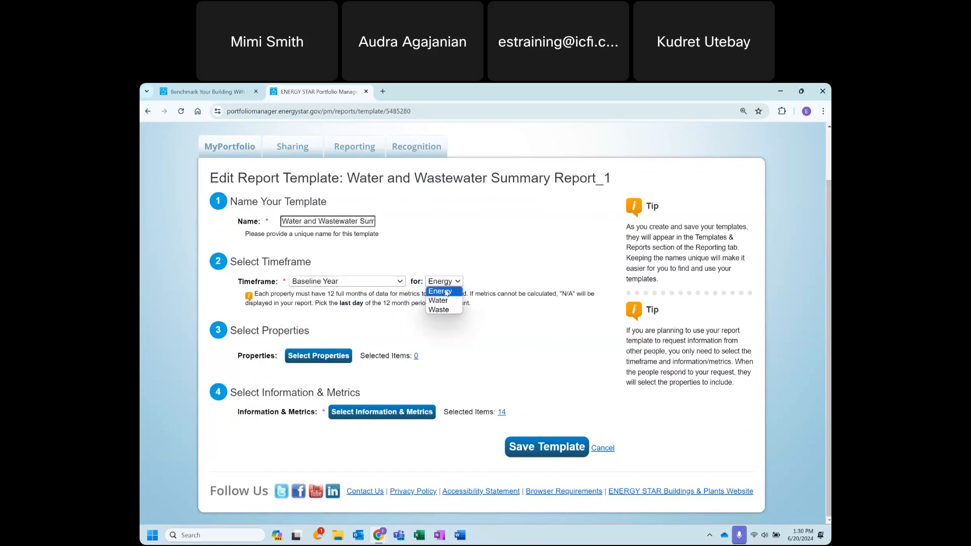
click(445, 292)
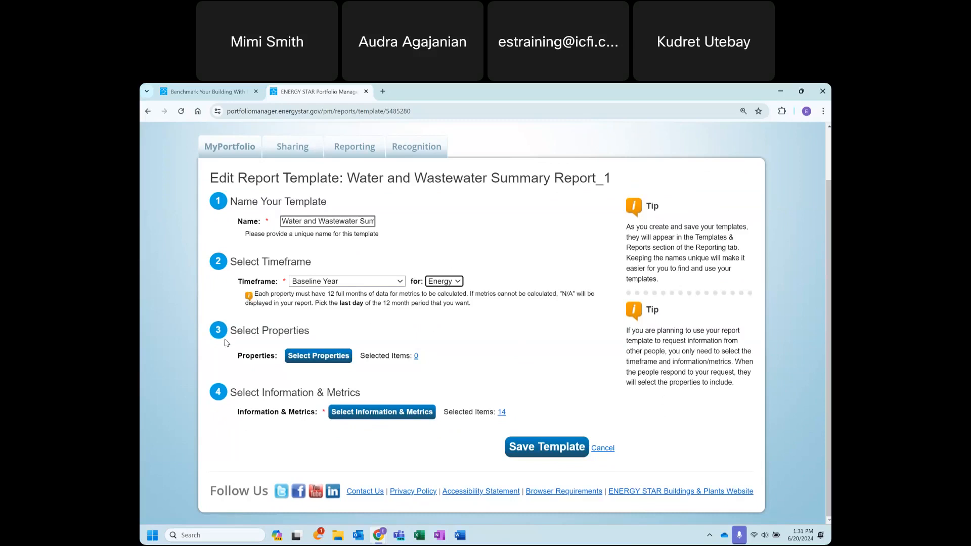
- Search the properties for "was", select Test Wastewater plant and apply it to the report template
click(293, 357)
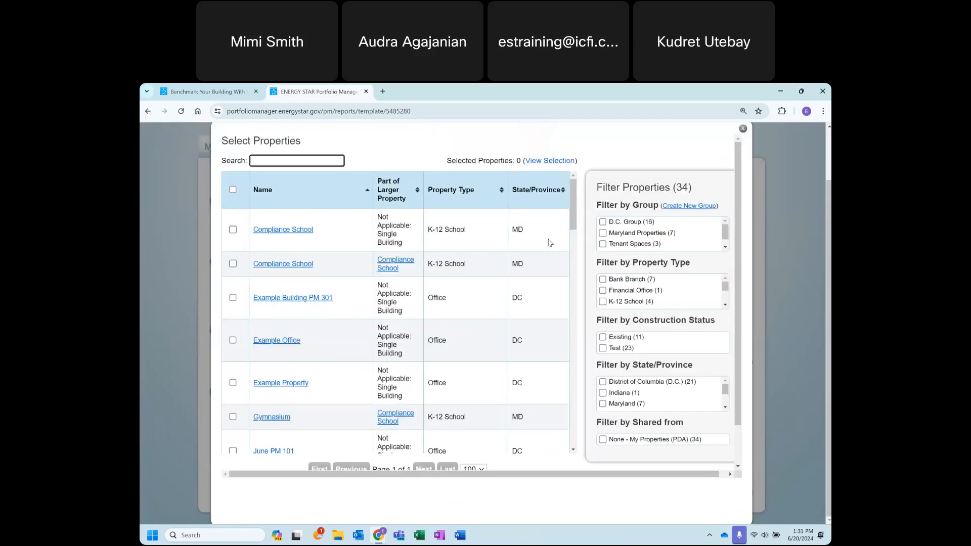
click(303, 162)
text(west)
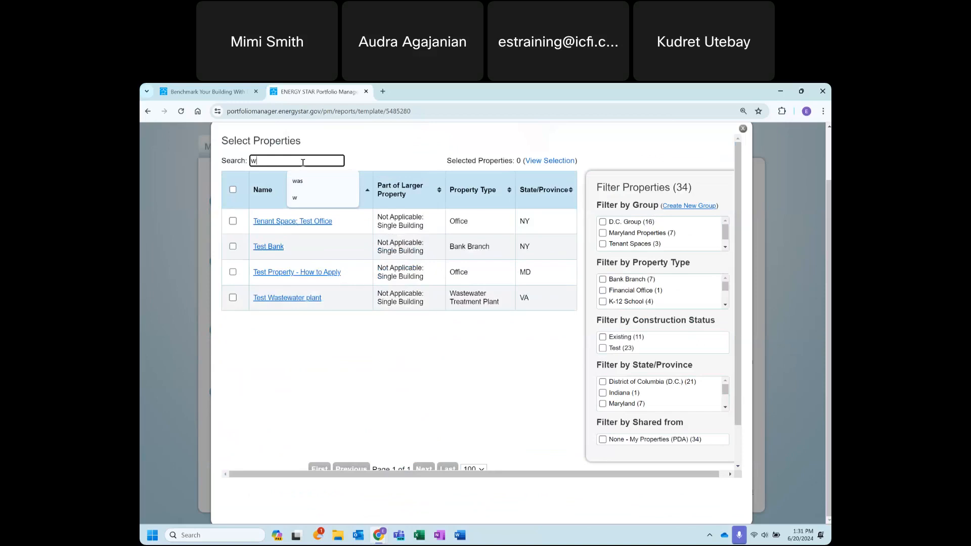
key(BackSpace)
key(BackSpace)
text(as)
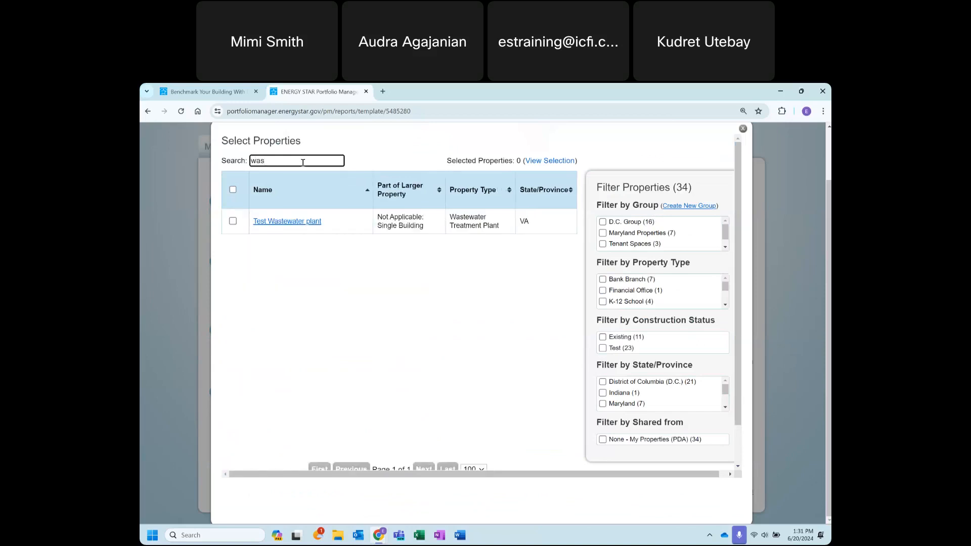
click(232, 221)
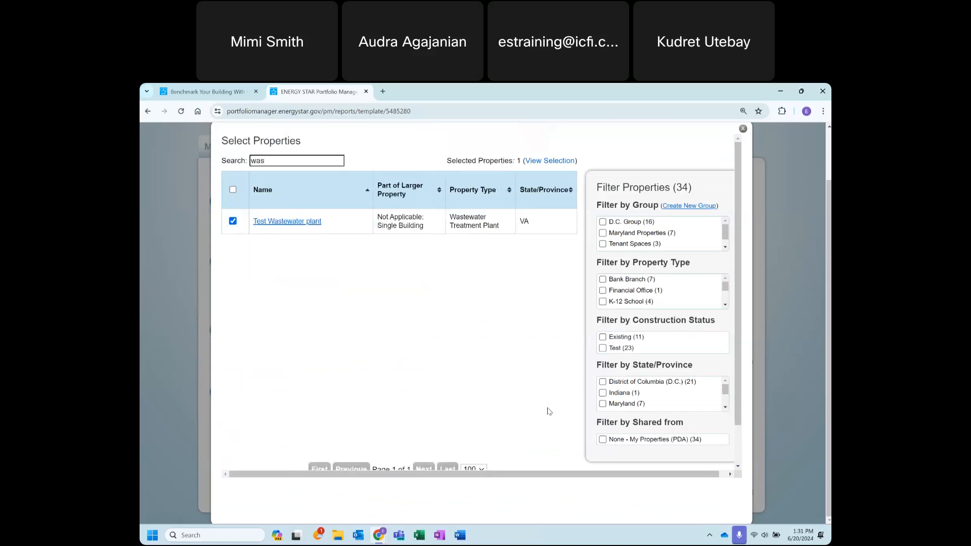
scroll(546, 407, down, 1)
click(687, 461)
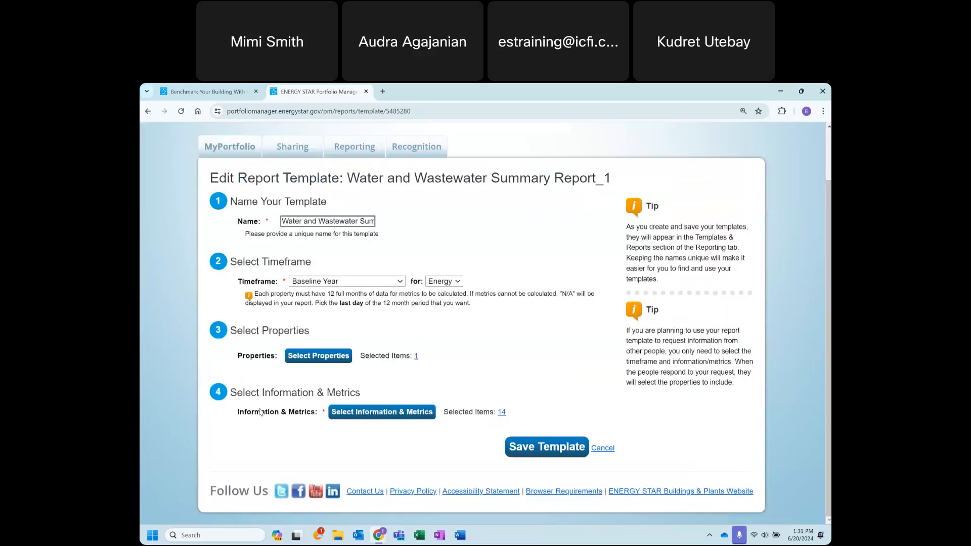
- Save the report template and generate a report from it
click(529, 453)
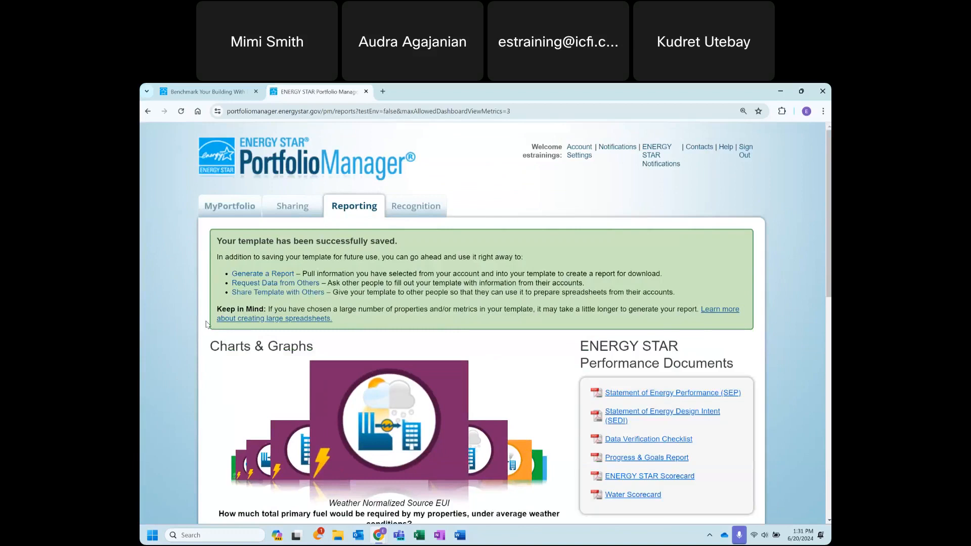
scroll(207, 324, down, 1)
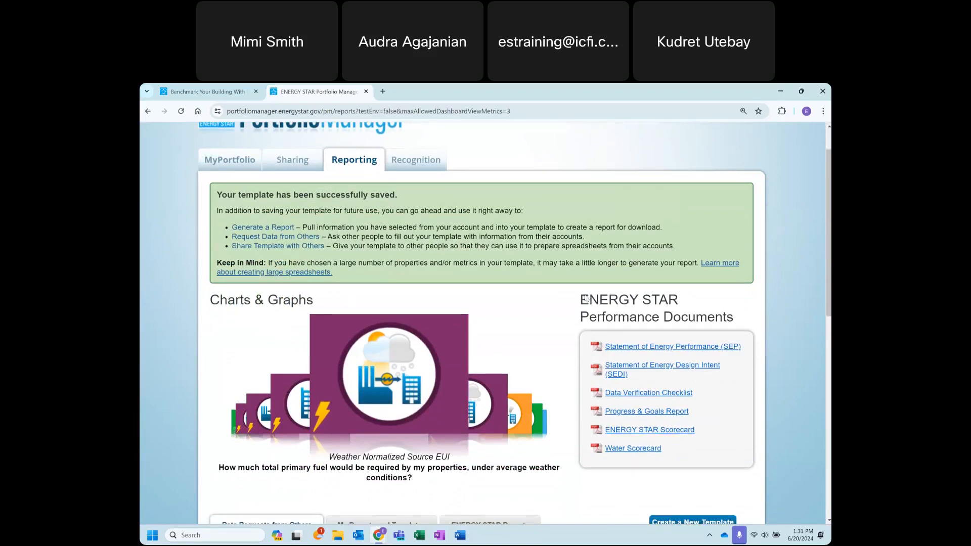
click(264, 229)
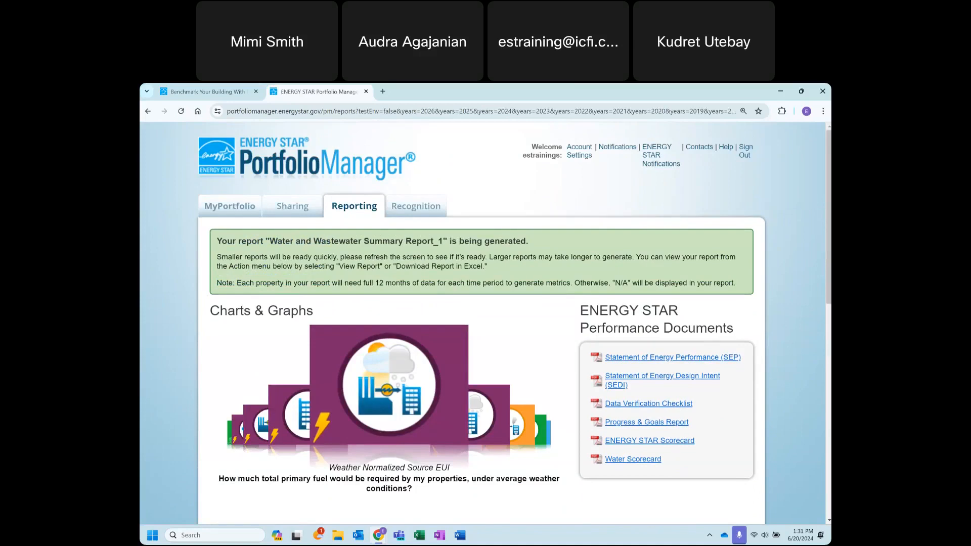
- Open the current report of Water and Wastewater Summary Report_1 from the saved reports and templates
scroll(224, 390, down, 5)
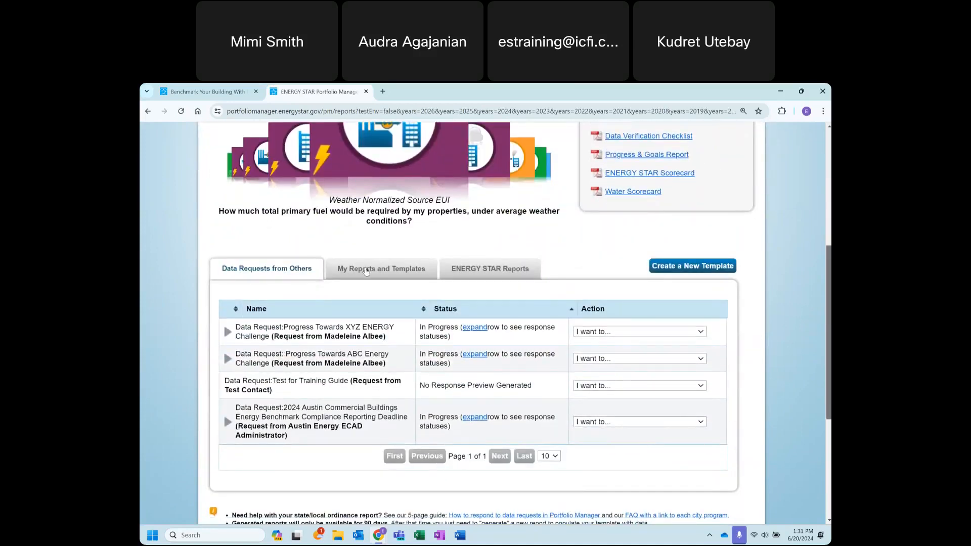
click(366, 269)
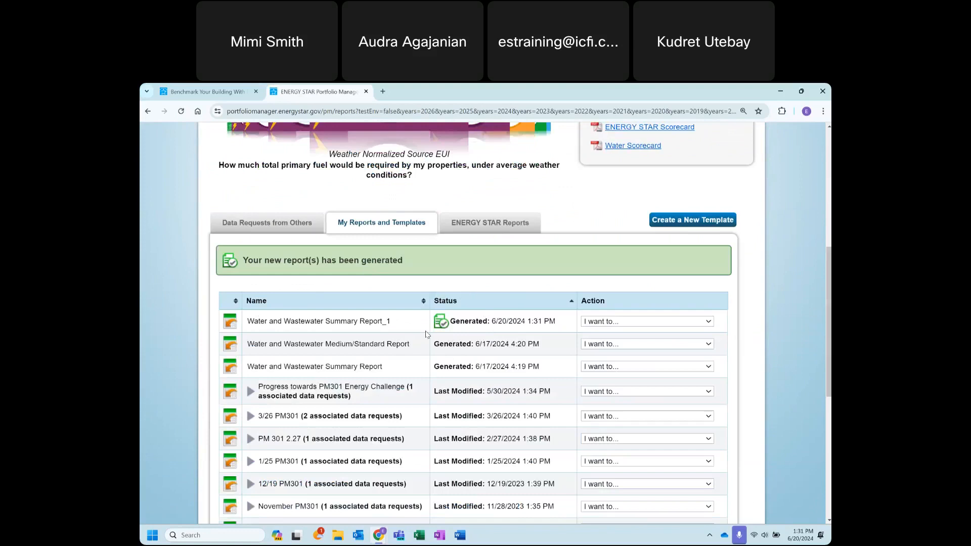
scroll(728, 315, down, 2)
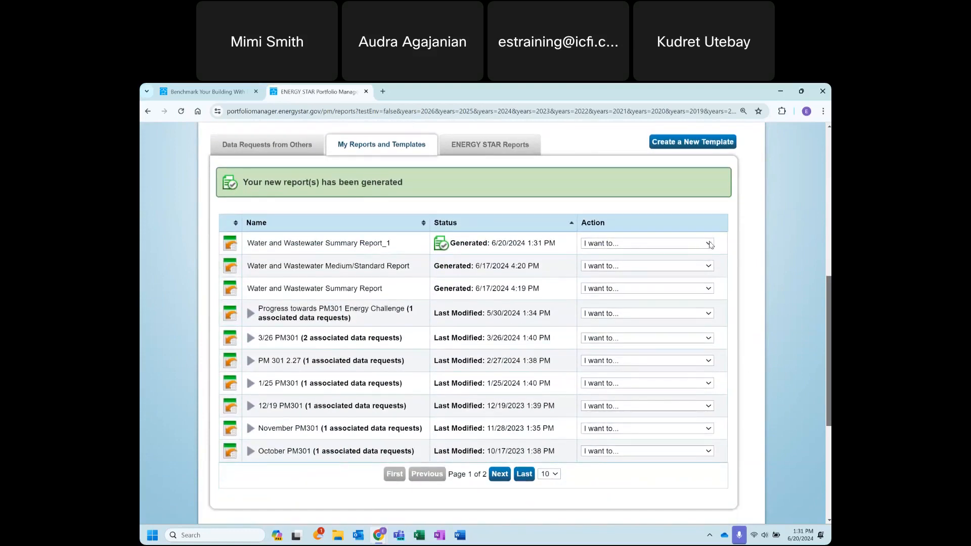
click(709, 244)
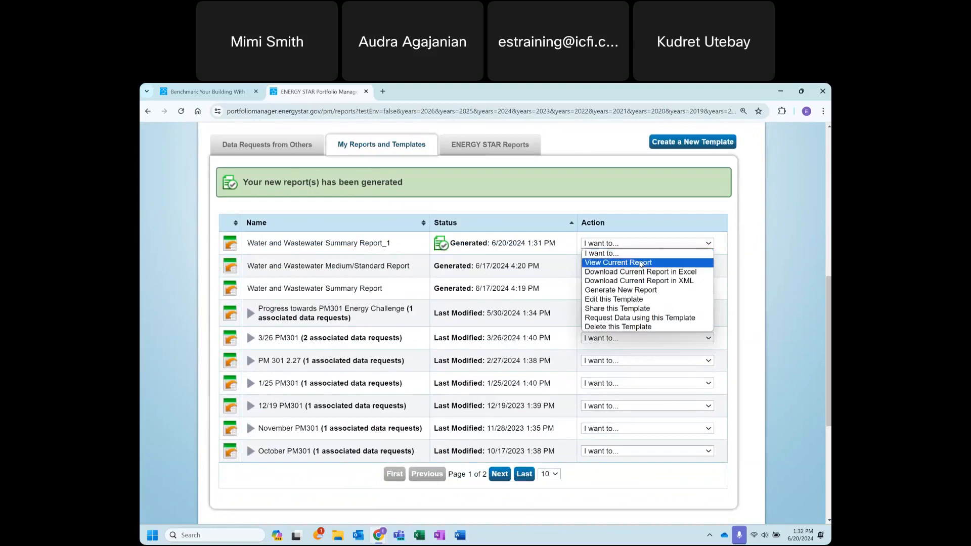
click(641, 263)
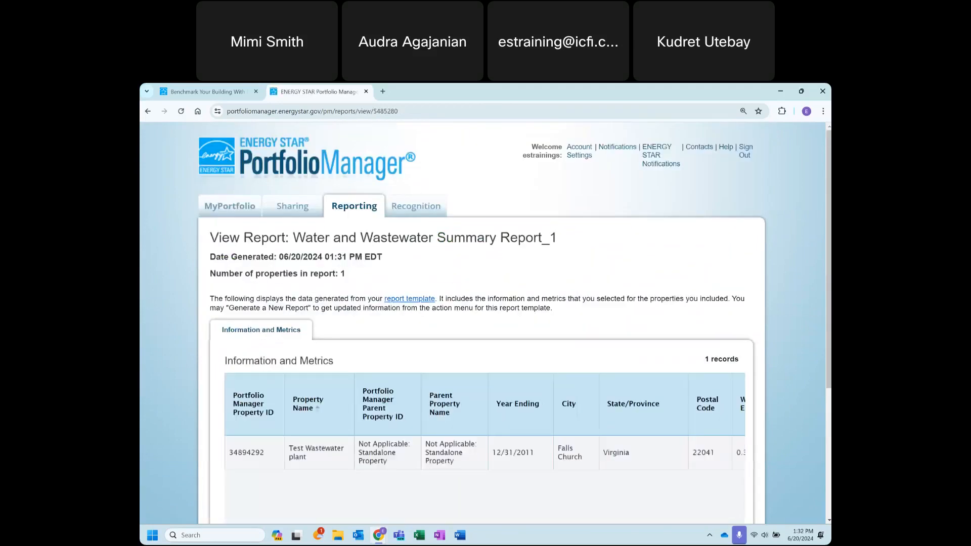
- Examine the wastewater plant's energy, emissions and target metrics across the report, and close it
scroll(513, 293, down, 2)
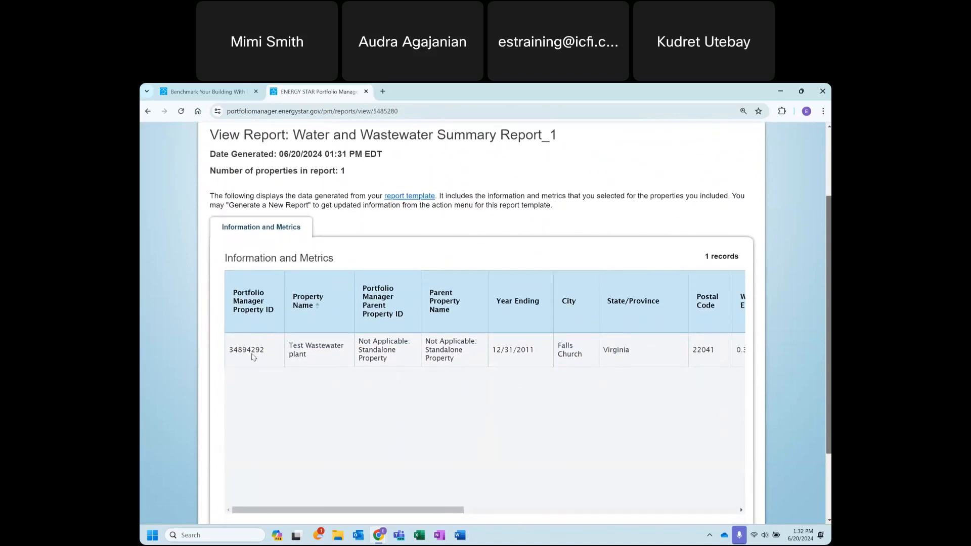
drag(280, 513, 531, 514)
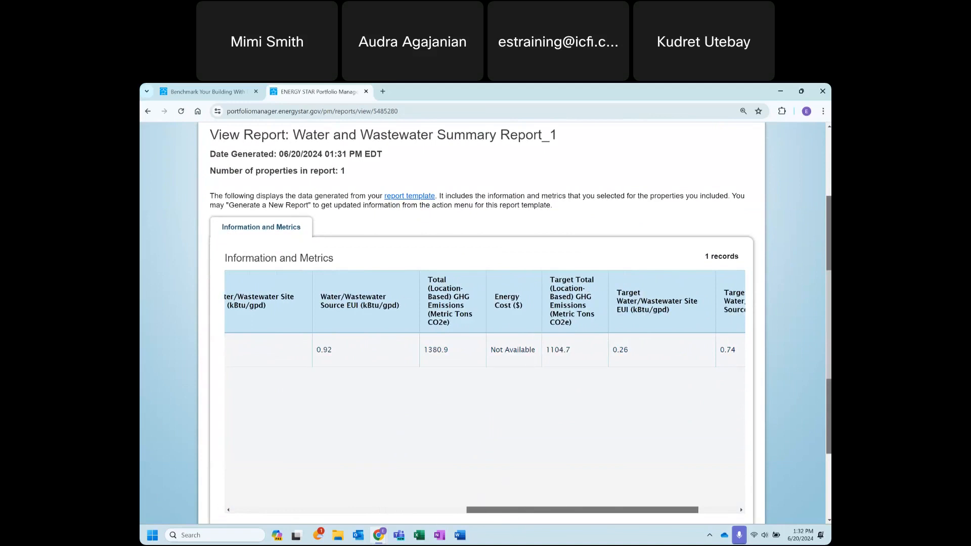
scroll(829, 339, down, 3)
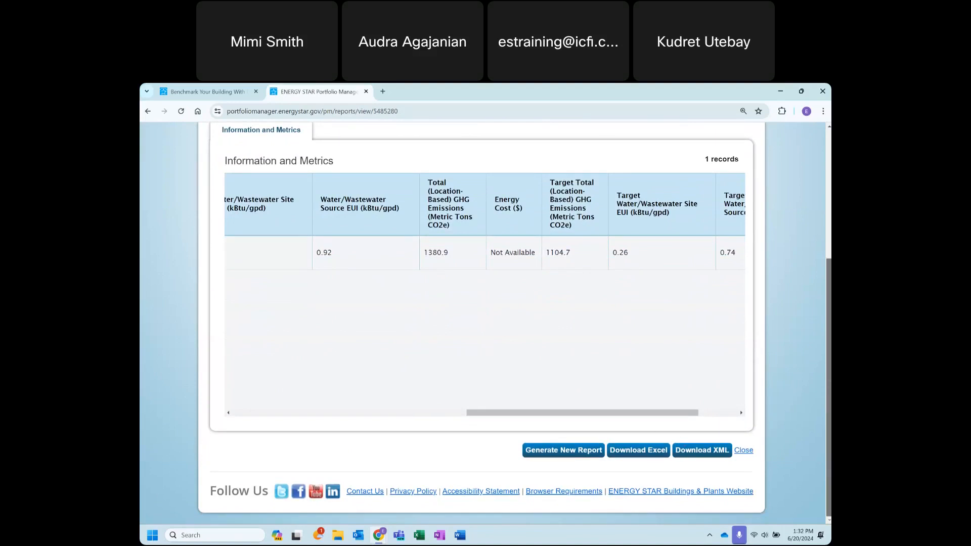
scroll(746, 472, up, 1)
scroll(746, 472, down, 1)
click(744, 469)
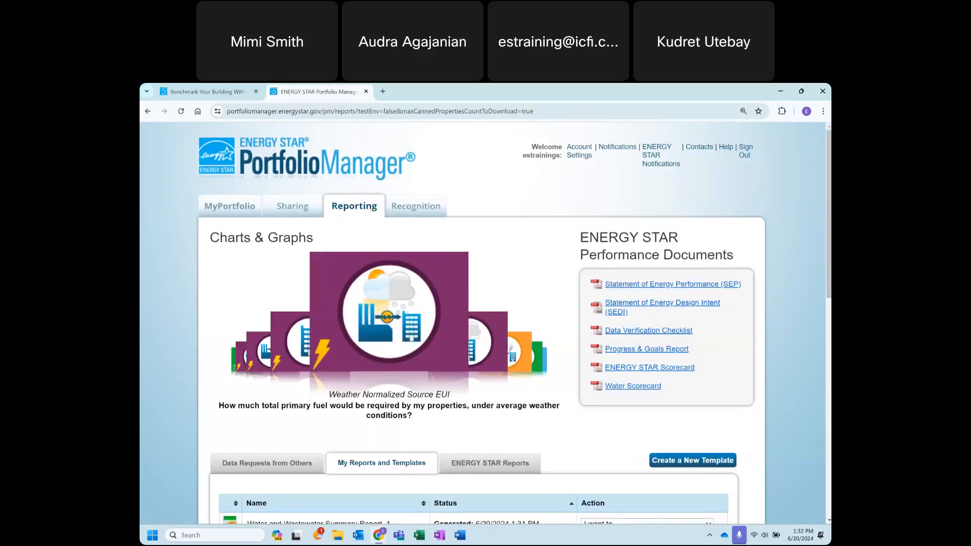
- Look over the list of saved reports and templates and the icon key beneath it
scroll(819, 356, down, 5)
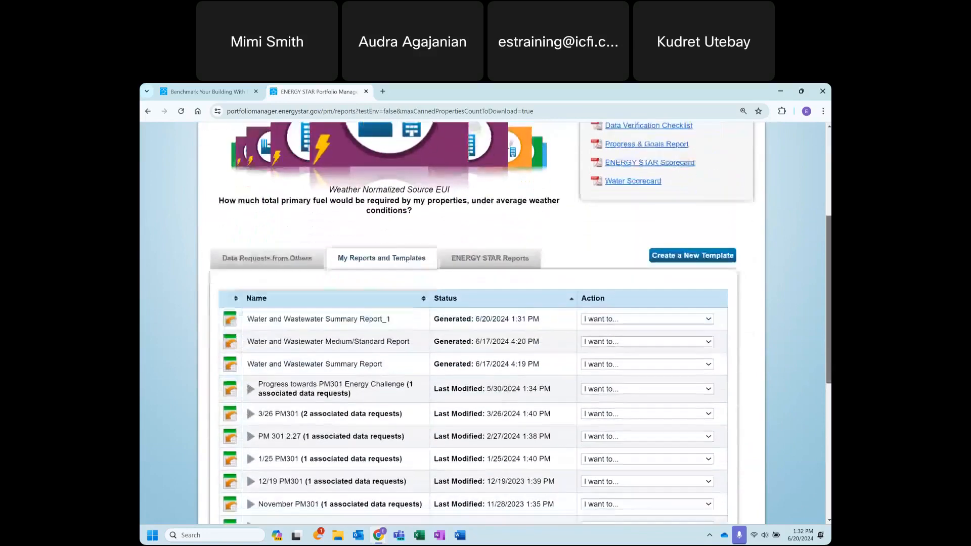
scroll(818, 353, down, 4)
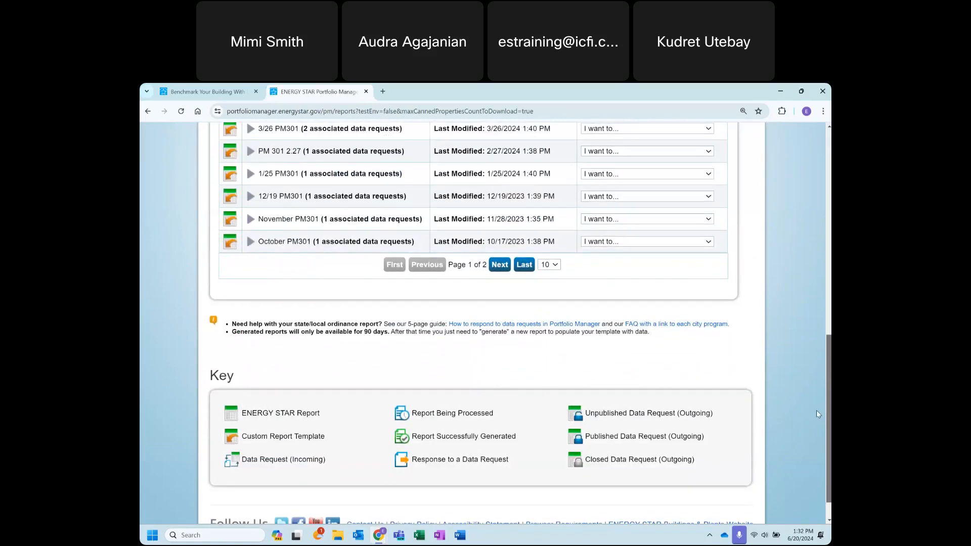
scroll(825, 362, up, 1)
scroll(826, 362, up, 2)
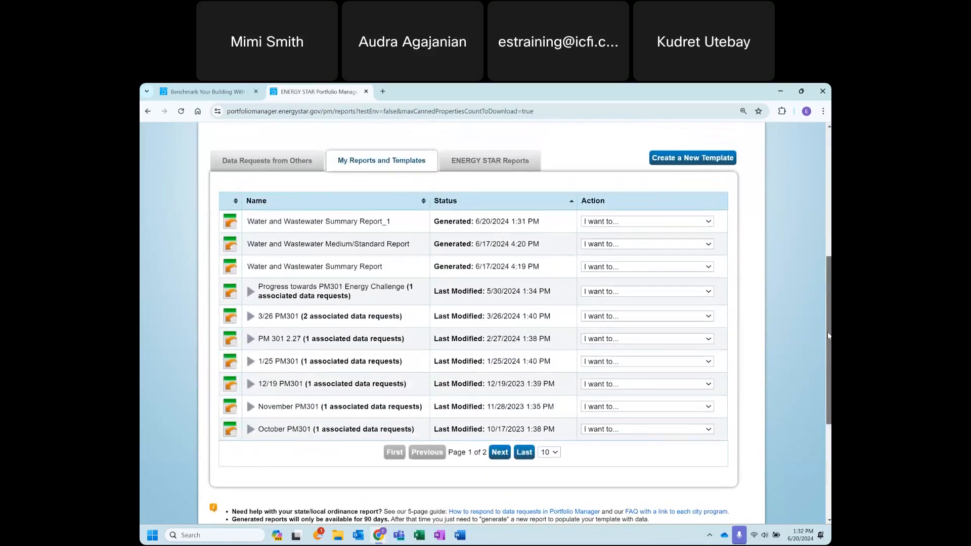
drag(827, 331, 827, 324)
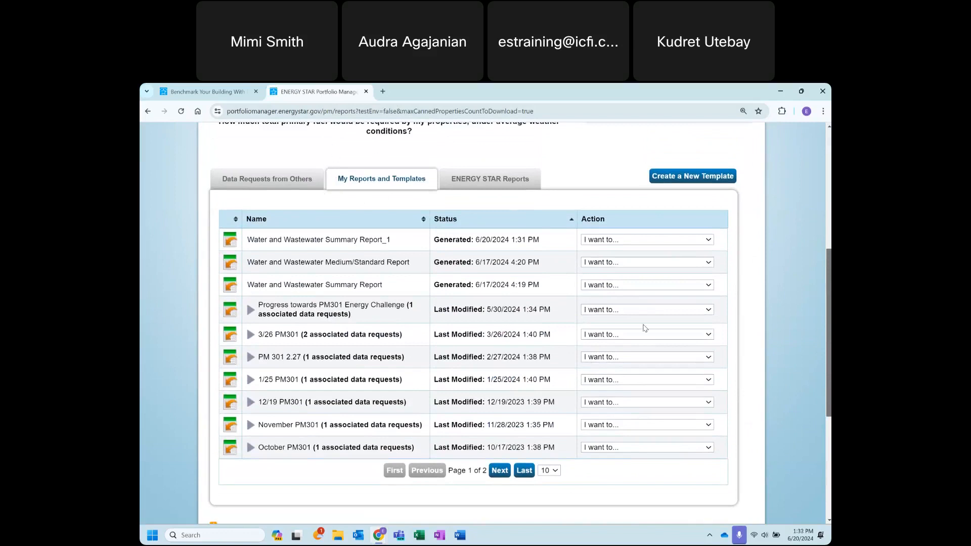
scroll(830, 328, up, 5)
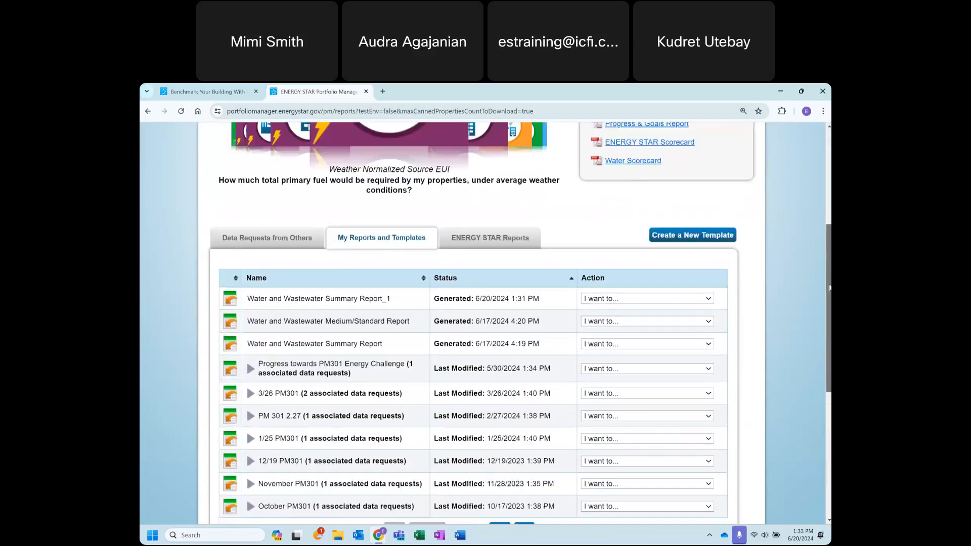